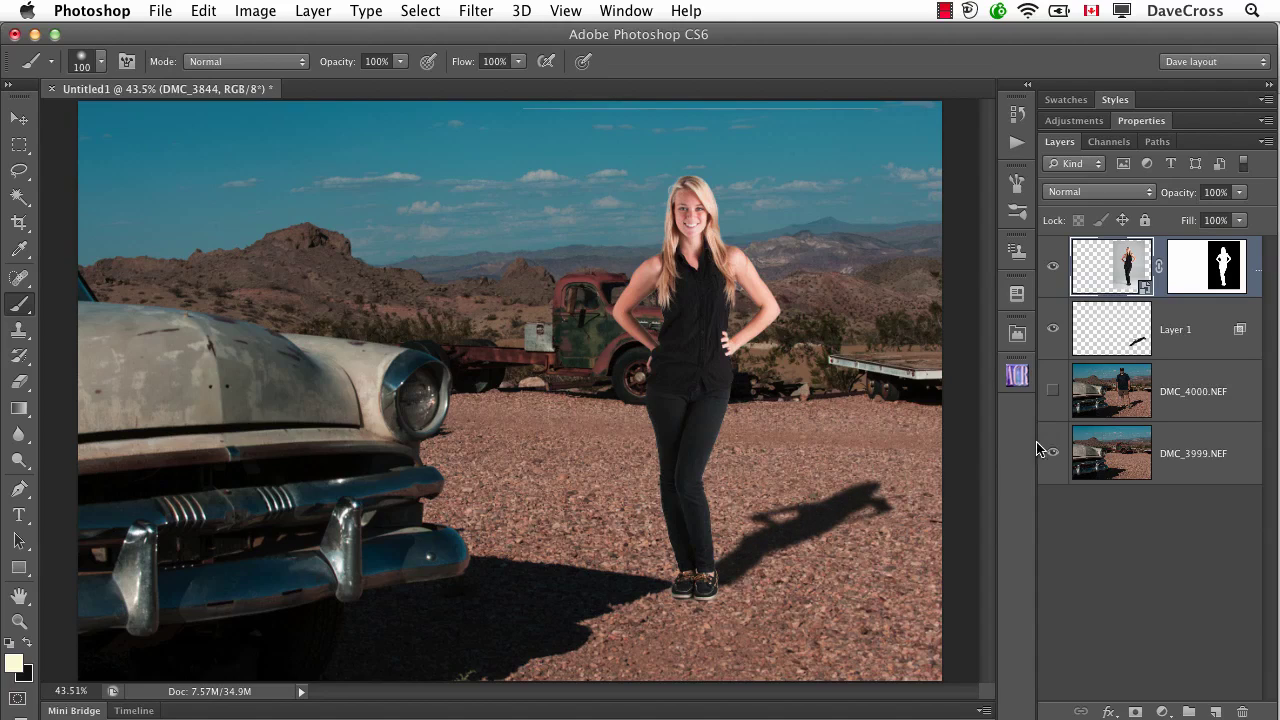
Step: Compare the composite with the DMC_4000.NEF reference photo by toggling layer visibility, ending with the woman and her shadow shown
left_click(1052, 391)
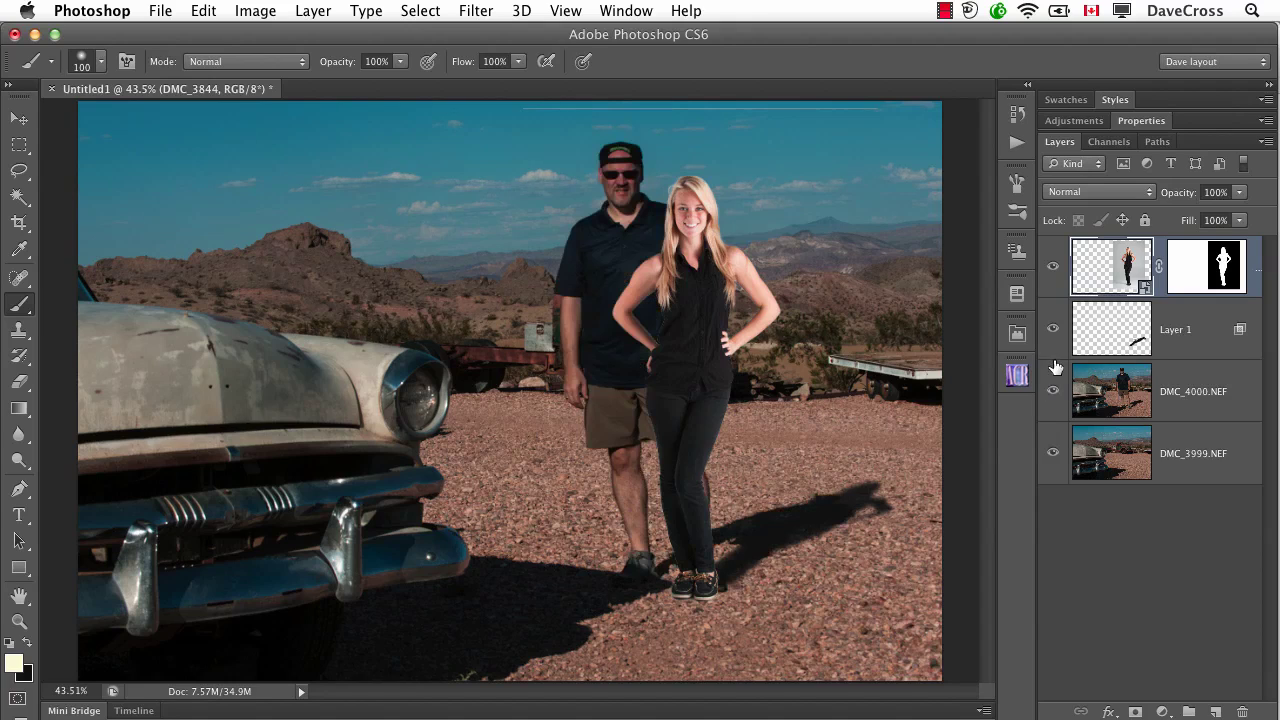
left_click(1052, 330)
left_click(1052, 283)
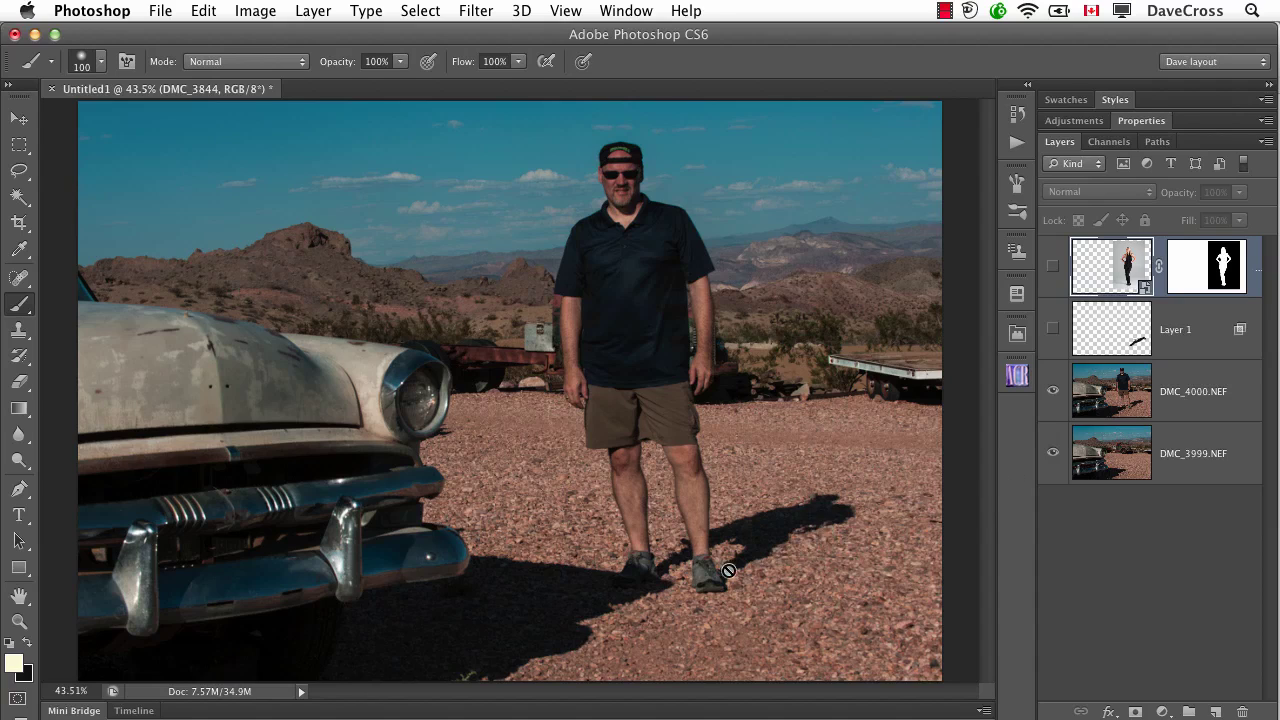
left_click(1052, 391)
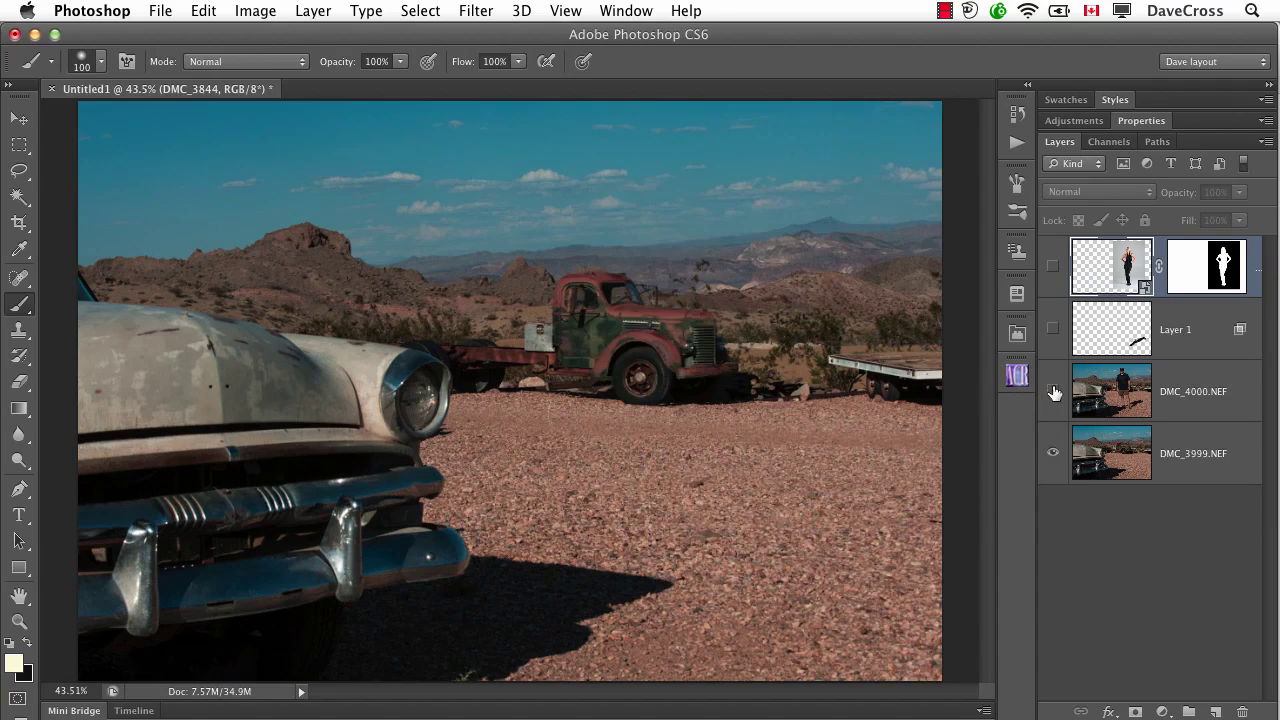
left_click(1052, 329)
left_click(1053, 266)
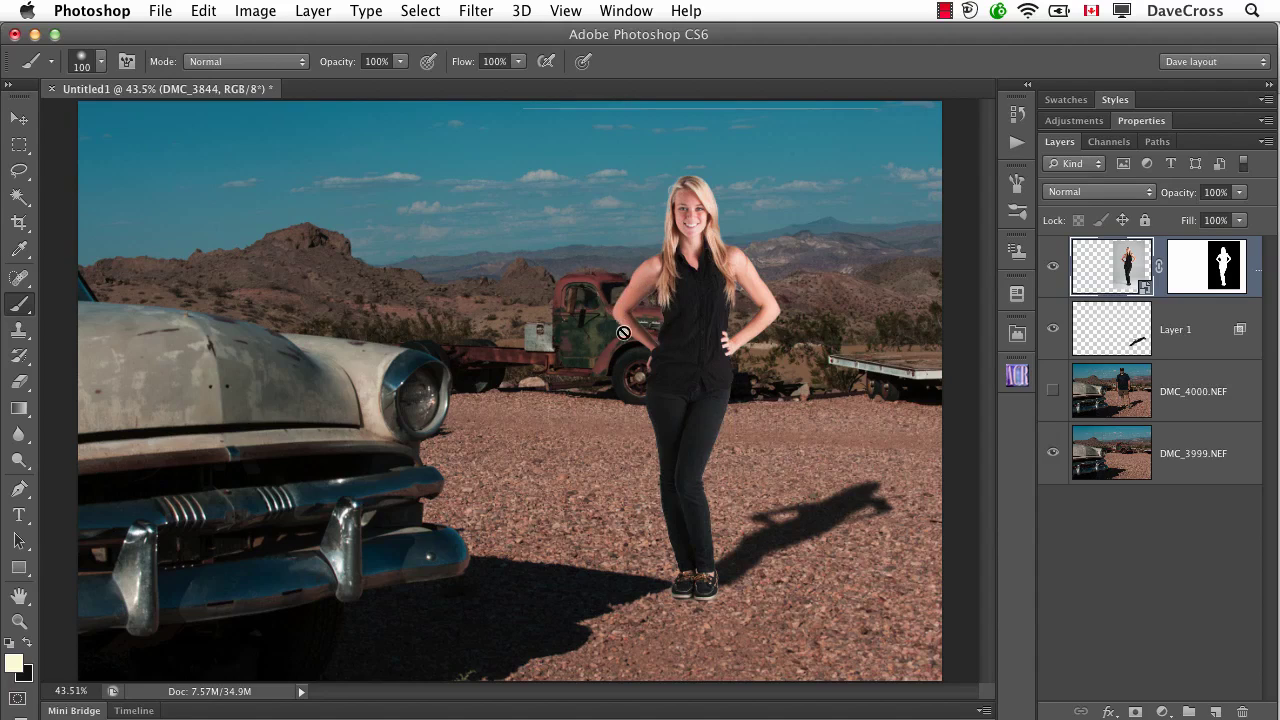
Step: Add a new empty layer above the woman's layer and set the foreground color to near-white fffff8
left_click(1216, 711)
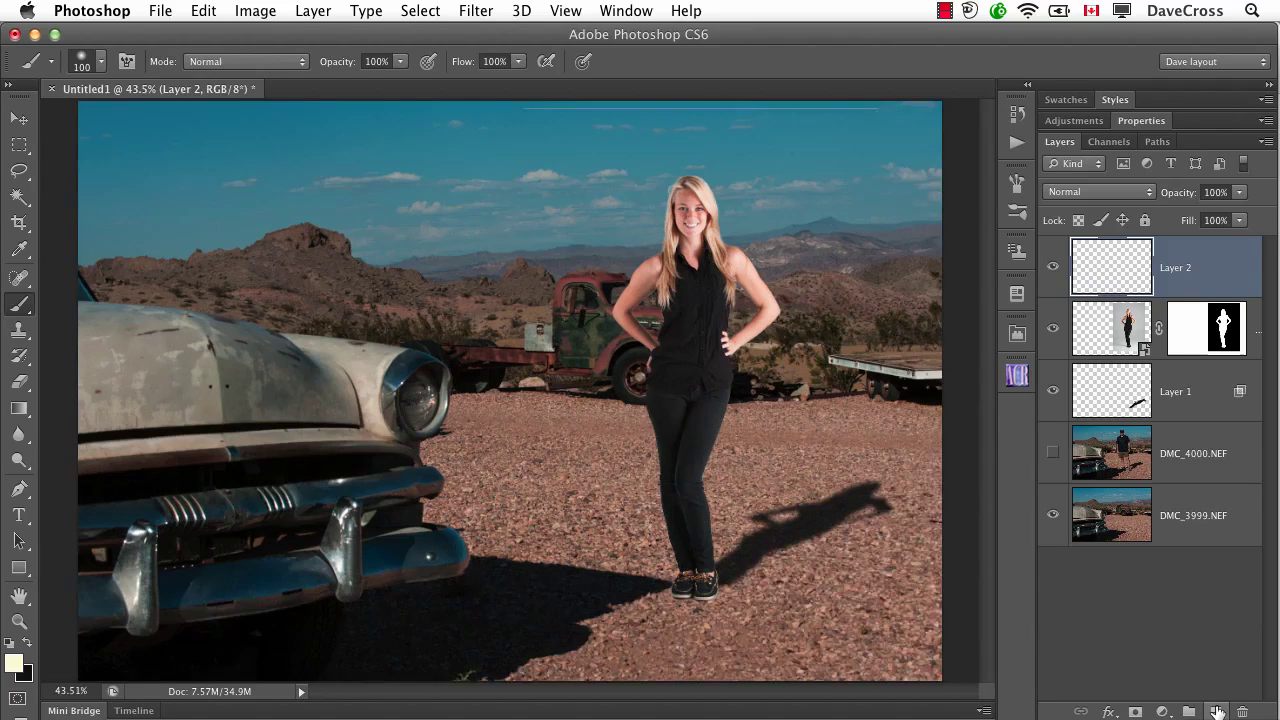
key("super+plus")
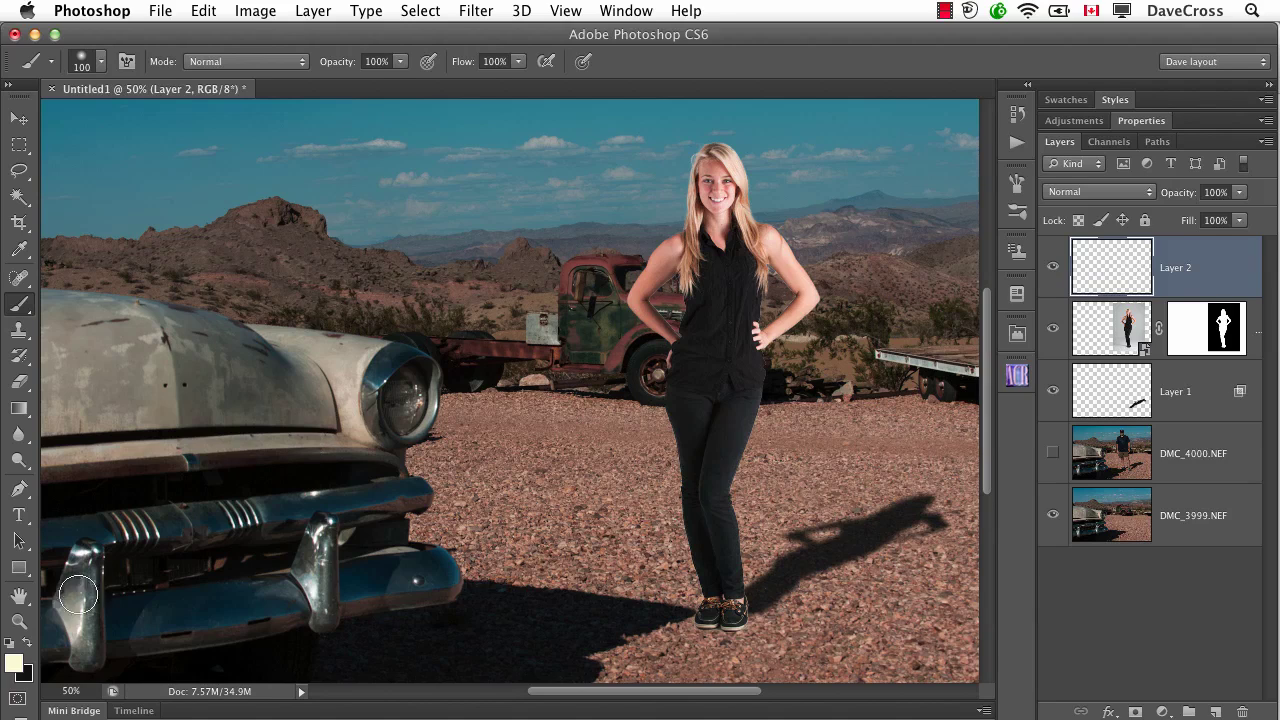
left_click(13, 662)
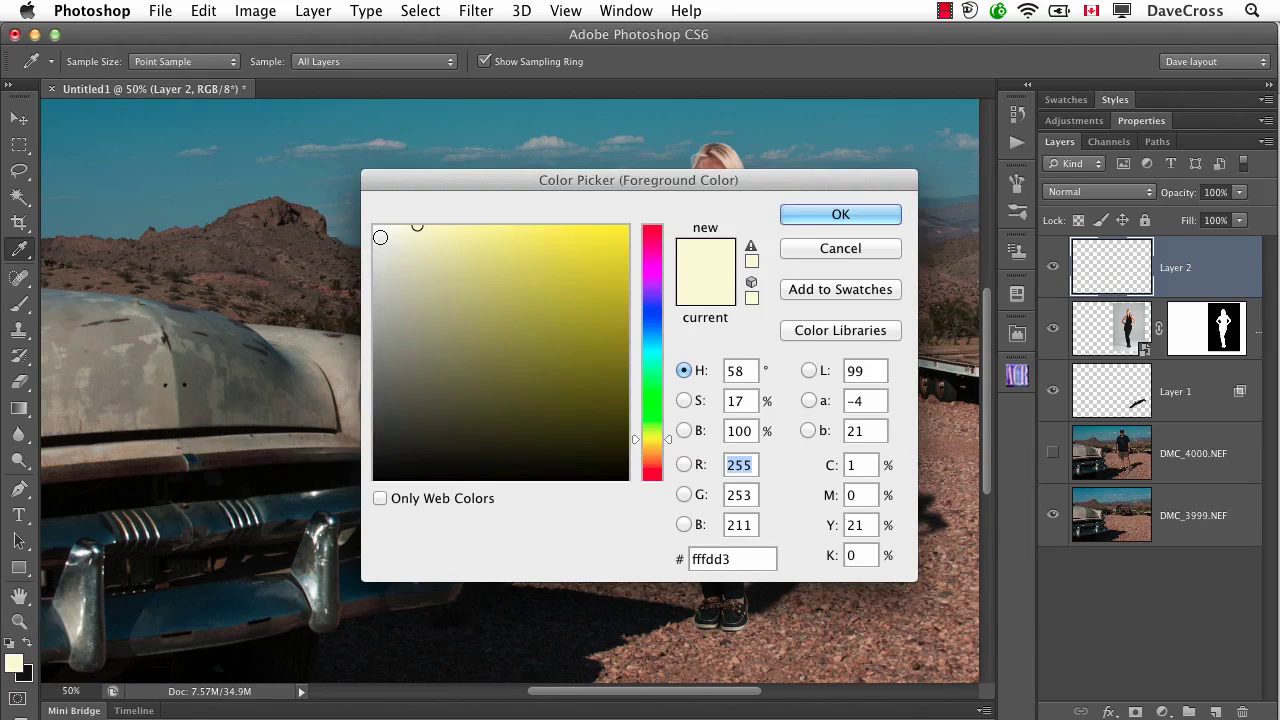
left_click_drag(380, 237, 380, 226)
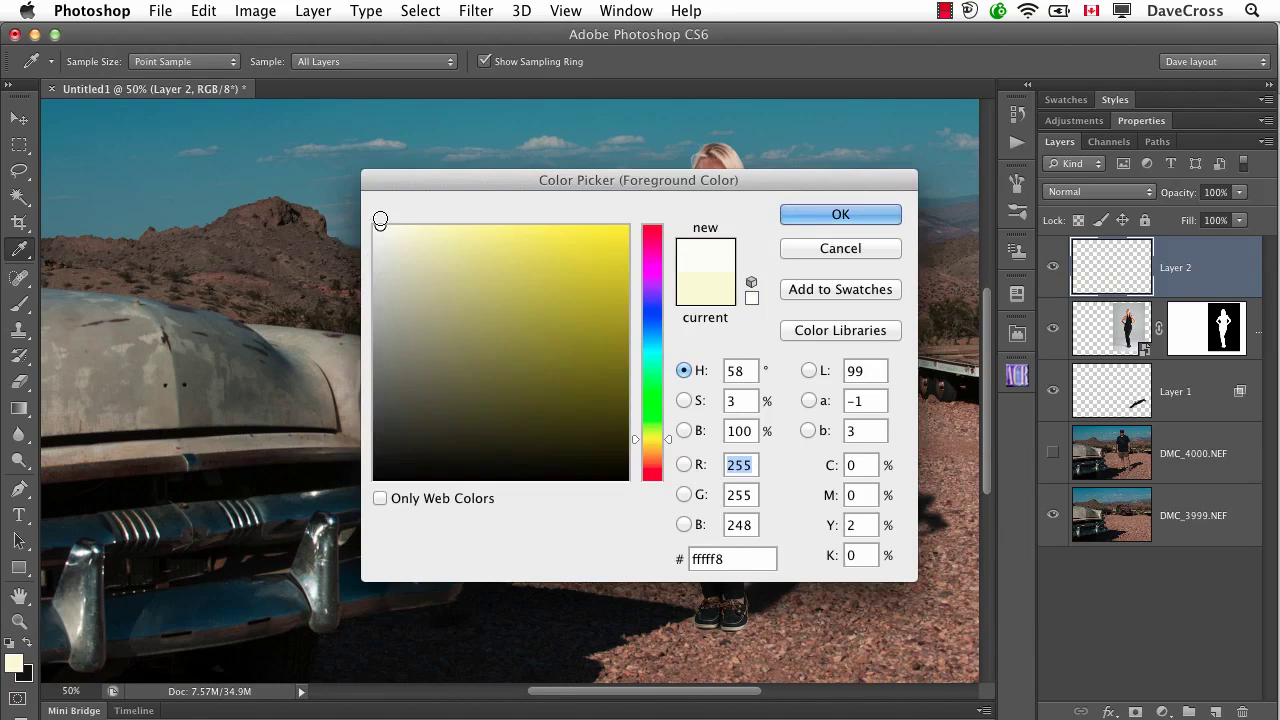
left_click(815, 214)
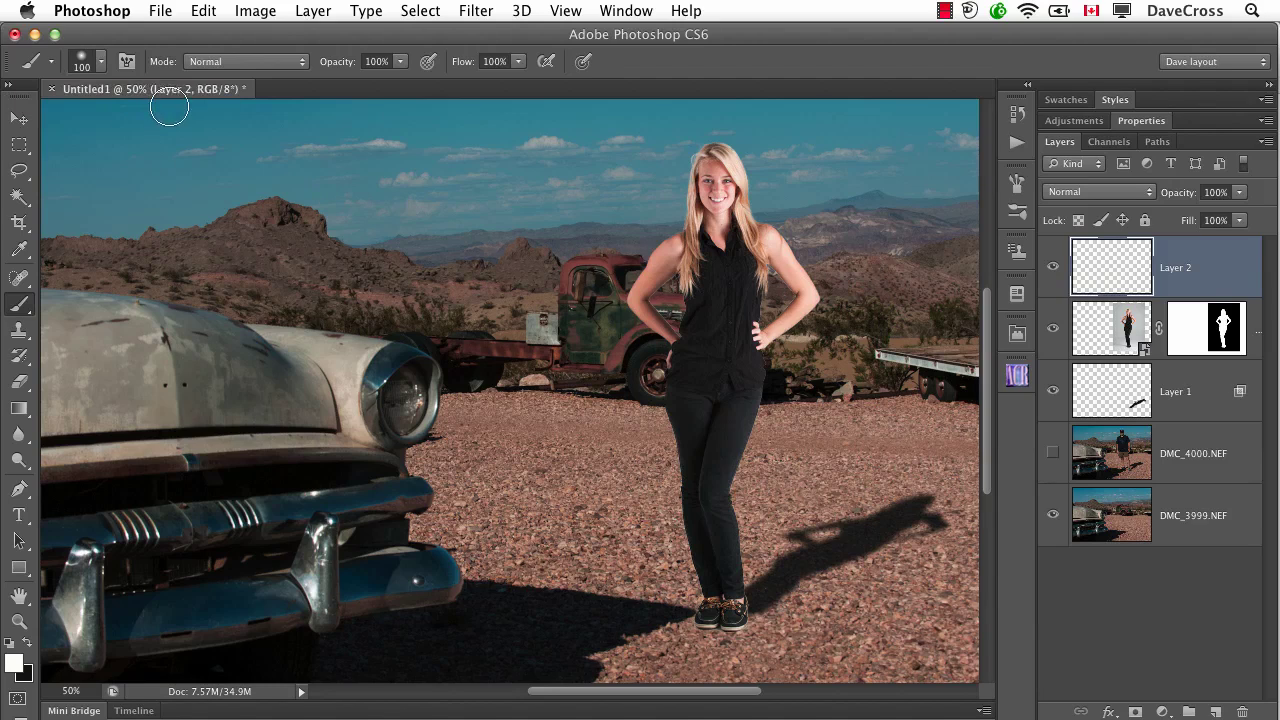
Step: Paint soft white brush strokes along the woman's car-side arm, torso, leg and hair, reducing the brush to 70 px after the outer arm
left_click(210, 62)
left_click(210, 60)
mouse_move(662, 228)
left_mouse_down()
mouse_move(621, 293)
mouse_move(648, 342)
left_mouse_up()
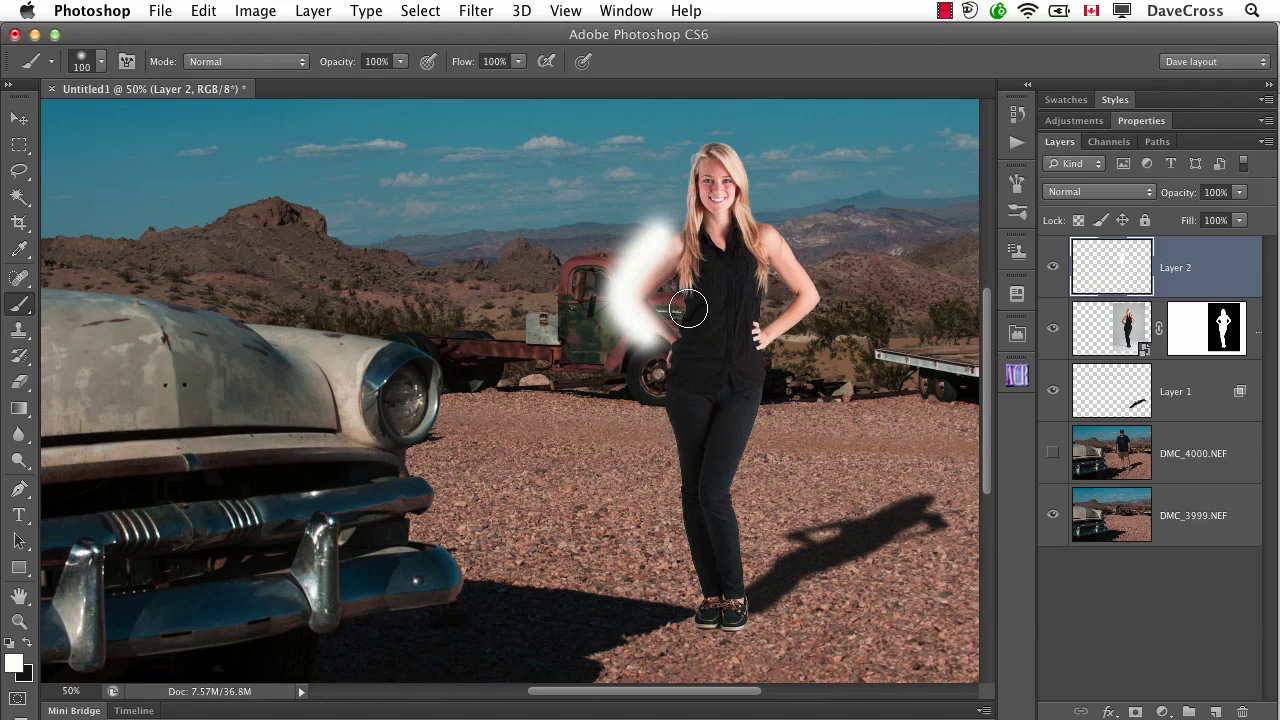
key("bracketleft")
key("bracketleft")
key("bracketleft")
left_click_drag(680, 318, 681, 281)
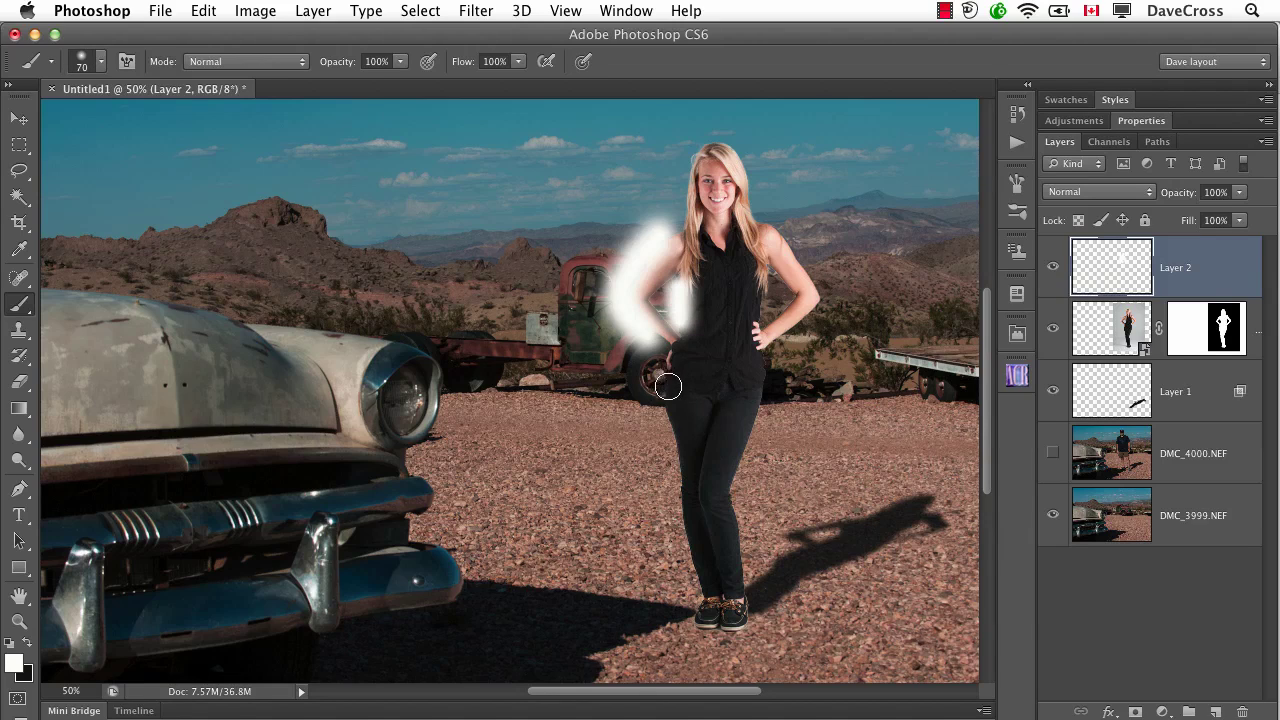
left_click_drag(663, 368, 682, 508)
mouse_move(683, 585)
left_mouse_down()
mouse_move(686, 597)
mouse_move(683, 479)
left_mouse_up()
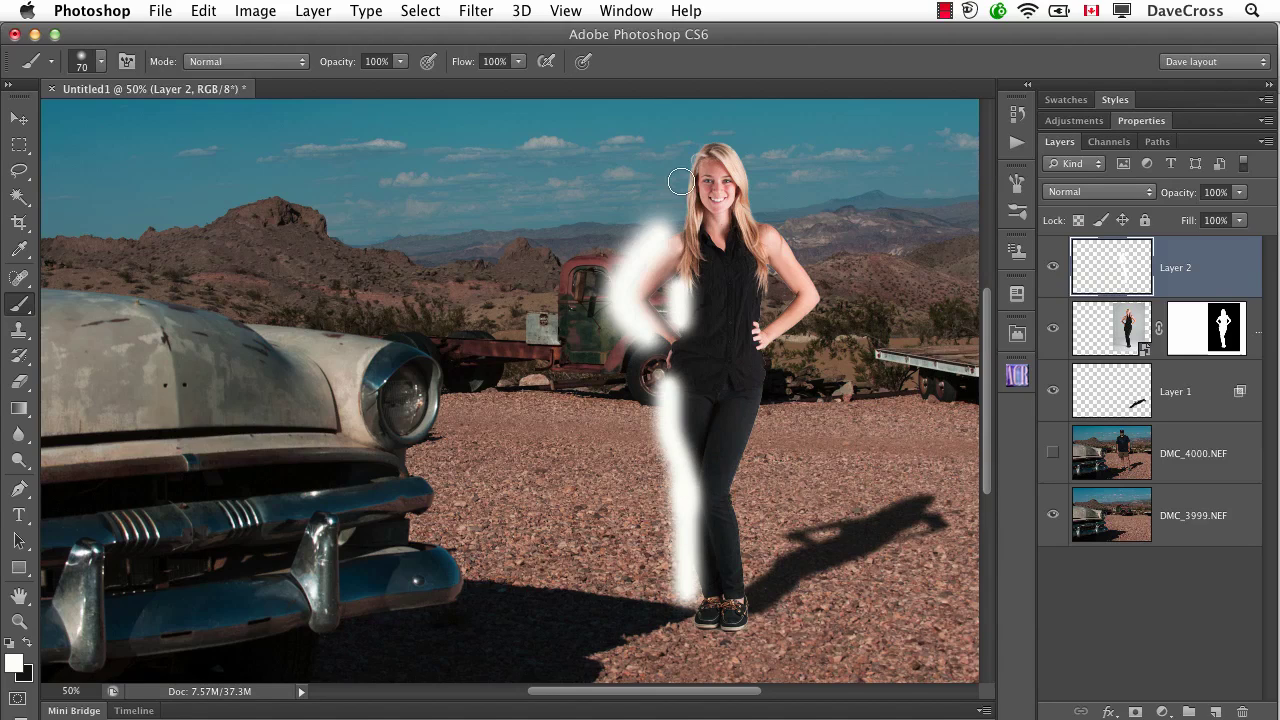
mouse_move(684, 208)
left_mouse_down()
mouse_move(688, 165)
mouse_move(720, 134)
left_mouse_up()
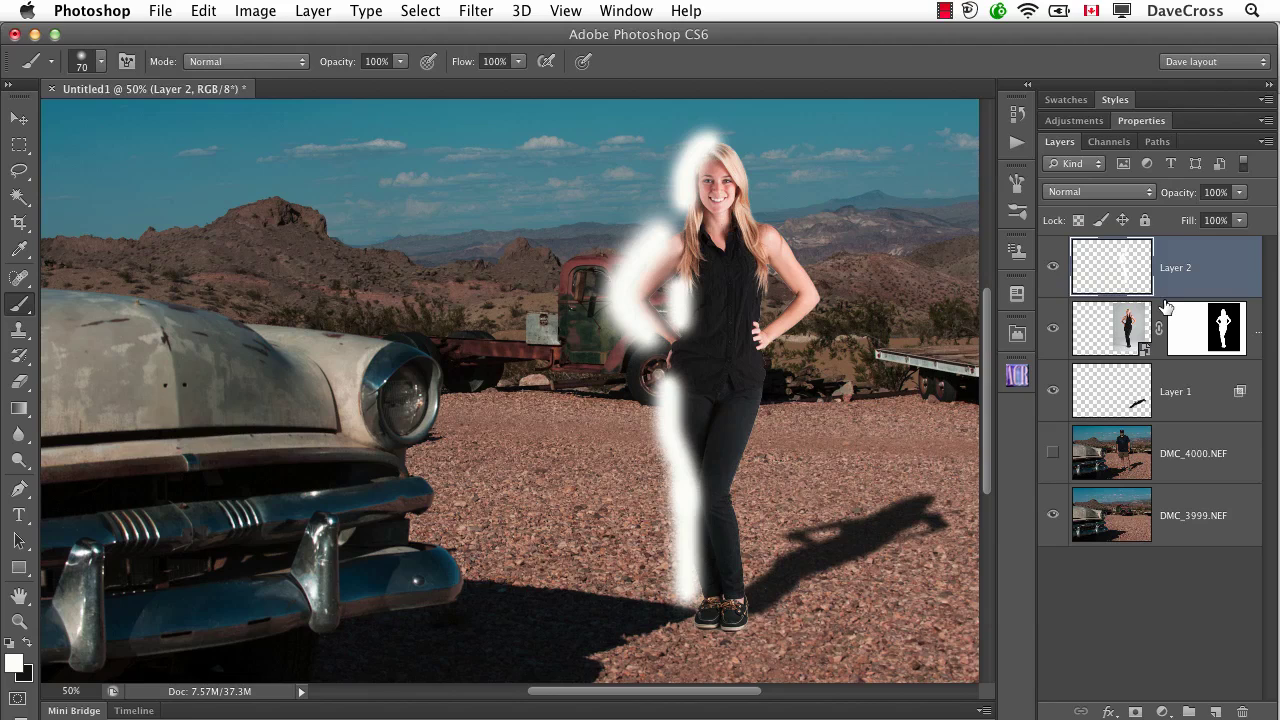
Step: Clip Layer 2 to the woman's layer with a clipping mask so the white paint stays within her outline
left_click(320, 10)
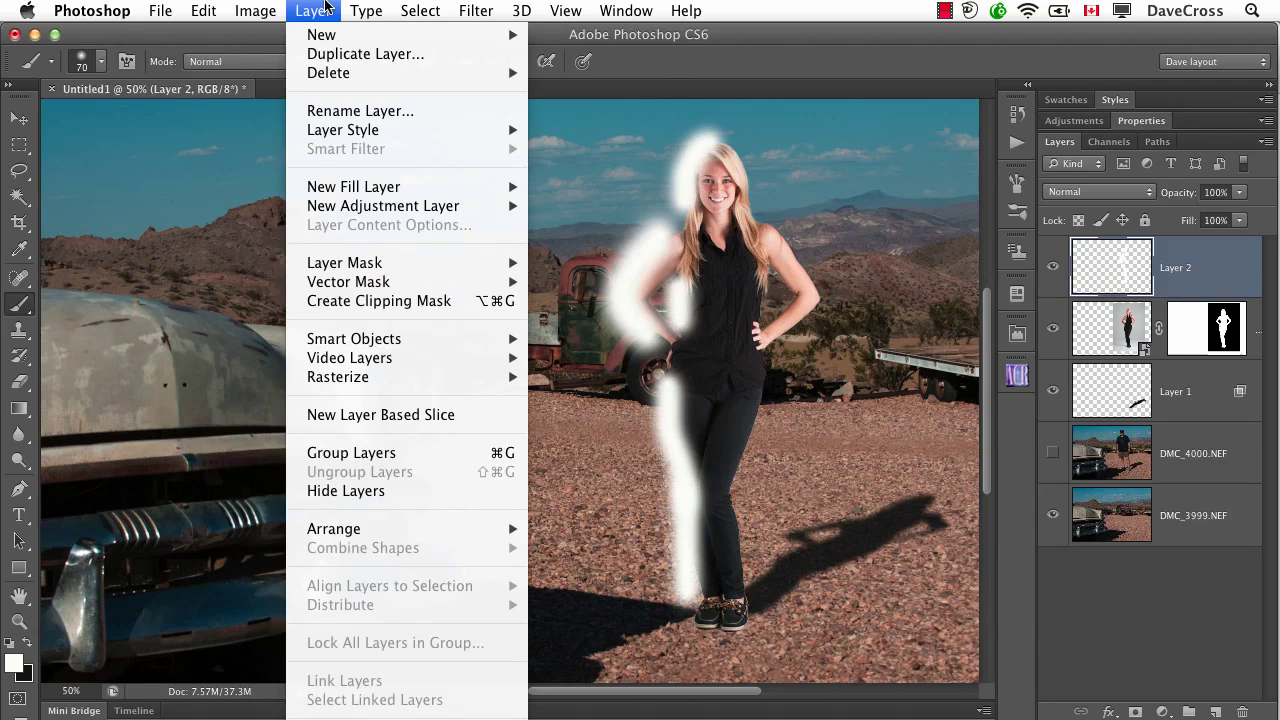
left_click(400, 301)
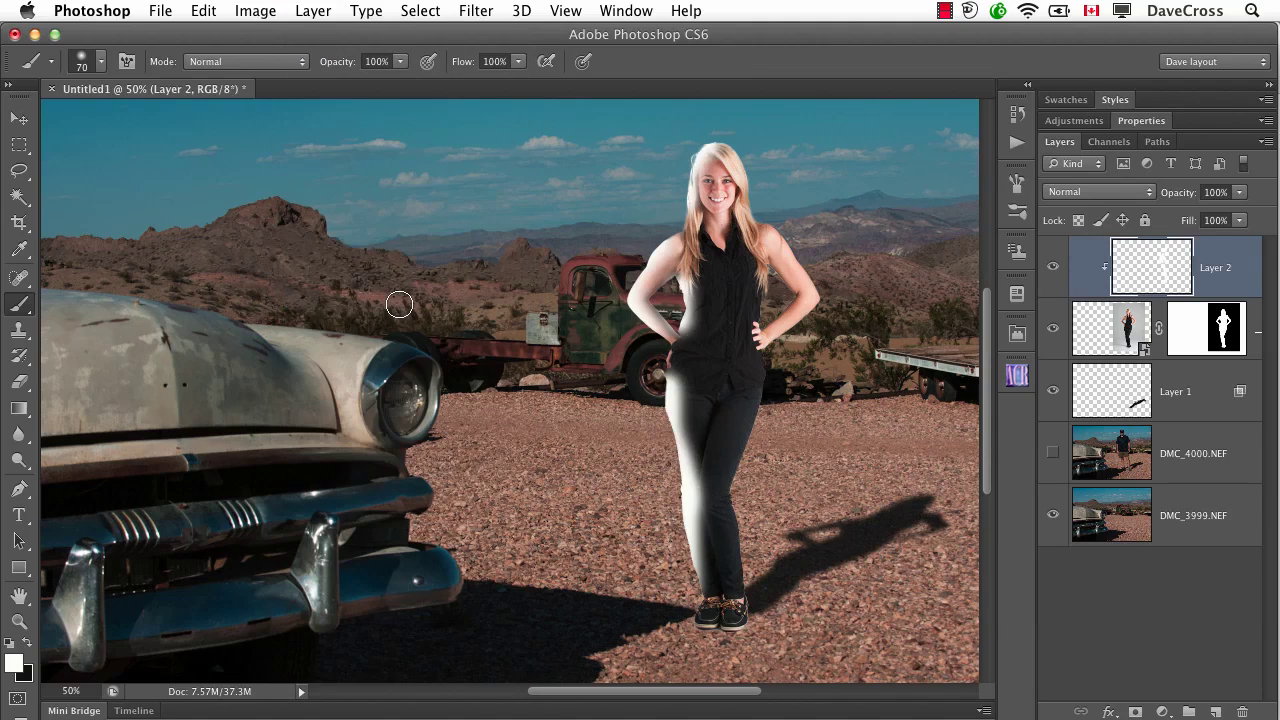
key("super+alt+g")
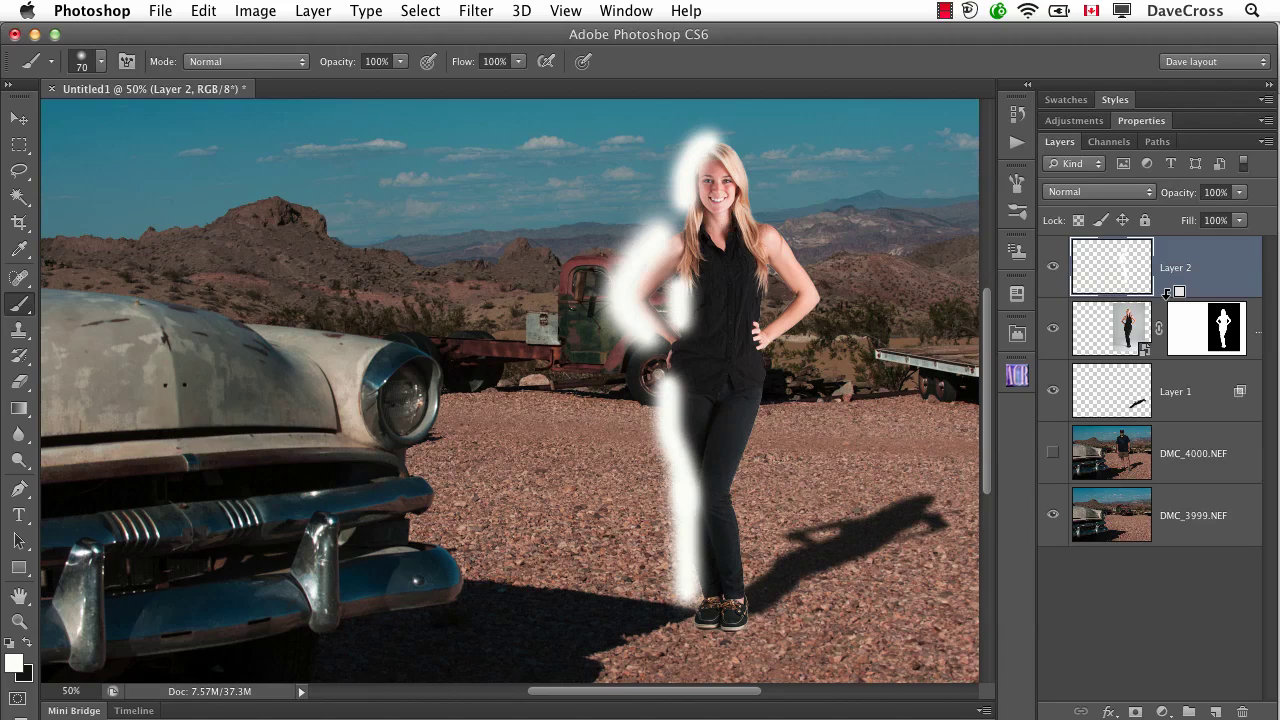
left_click(1166, 292, "alt")
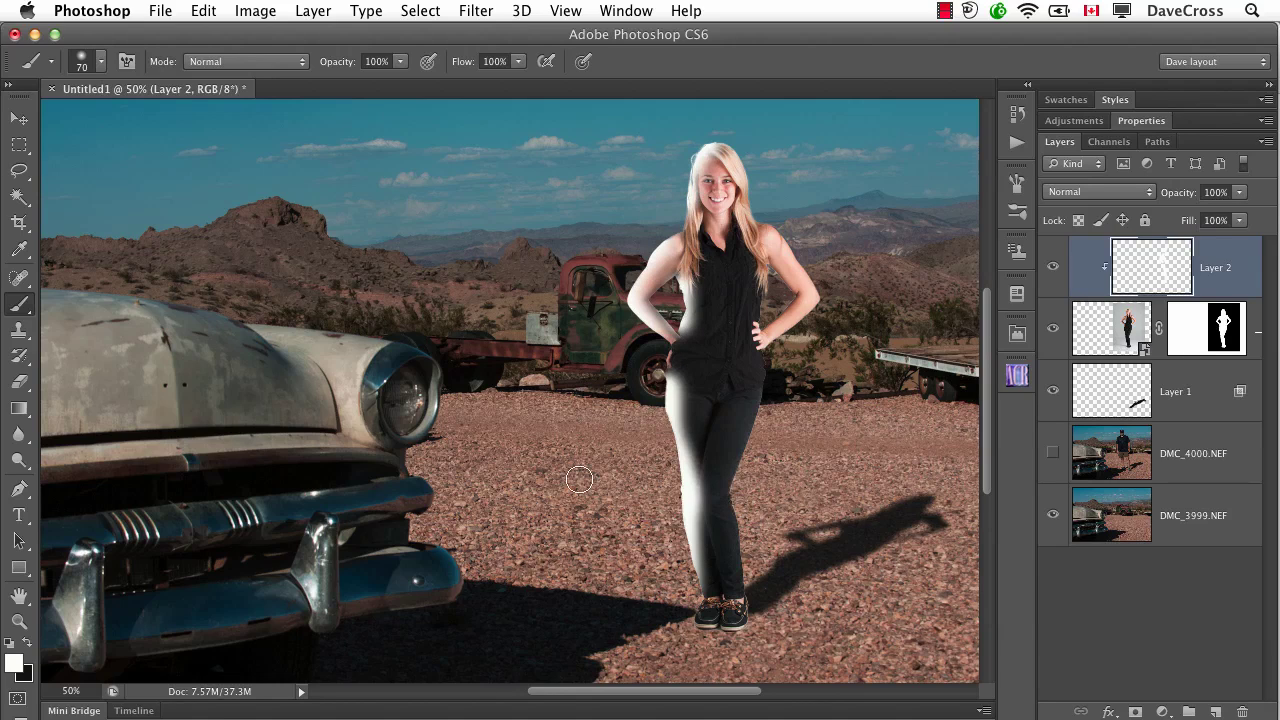
Step: Soften the inner edge of the white paint on the leg using a soft round 70 px Eraser at 50% opacity
key("e")
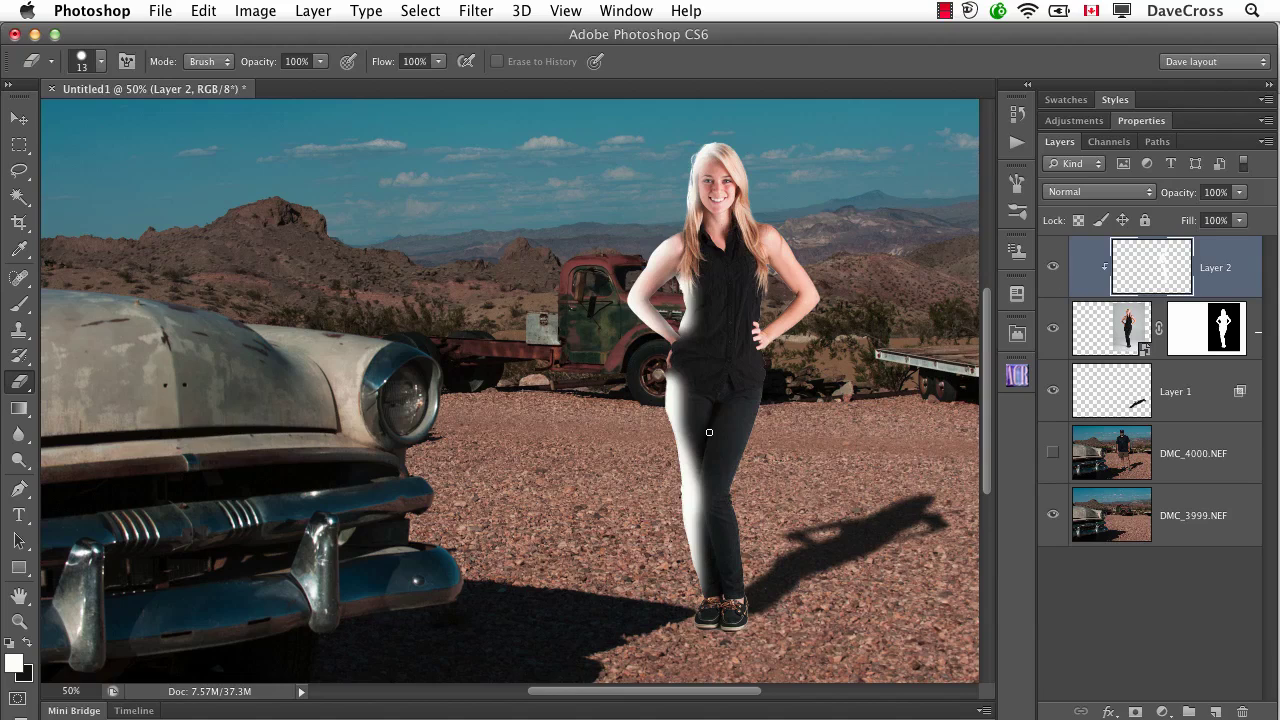
right_click(709, 432)
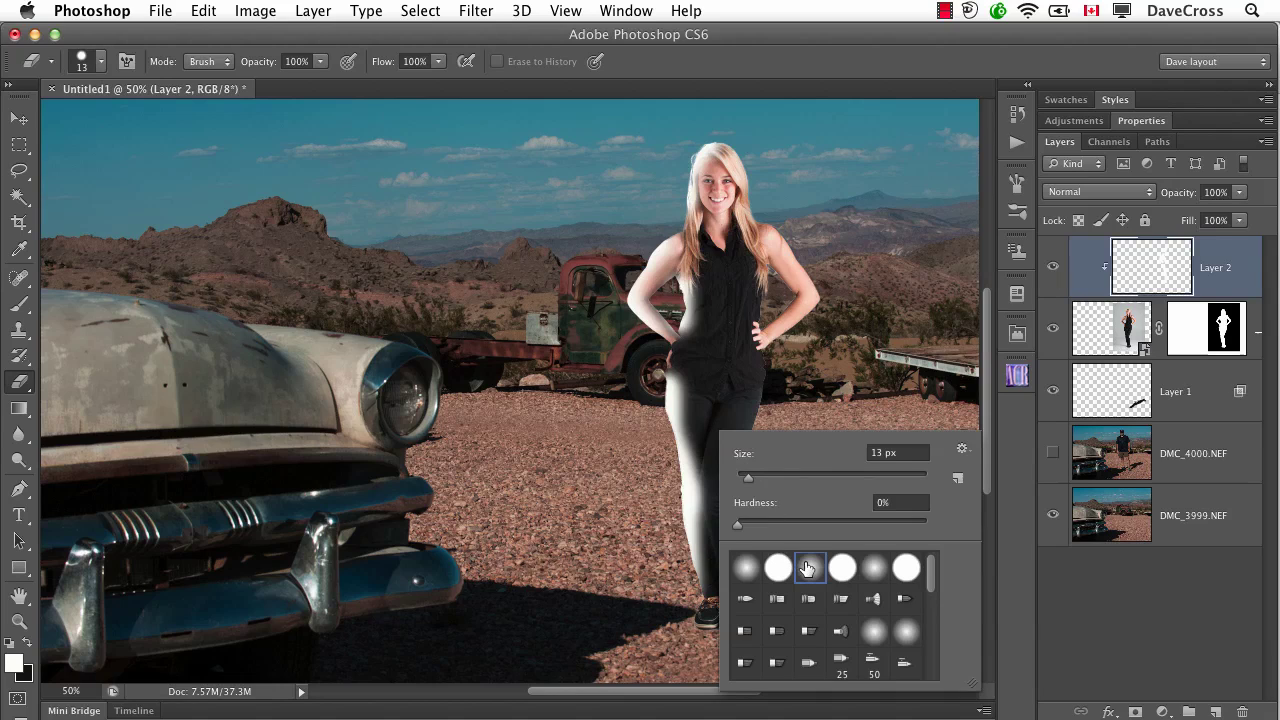
double_click(807, 568)
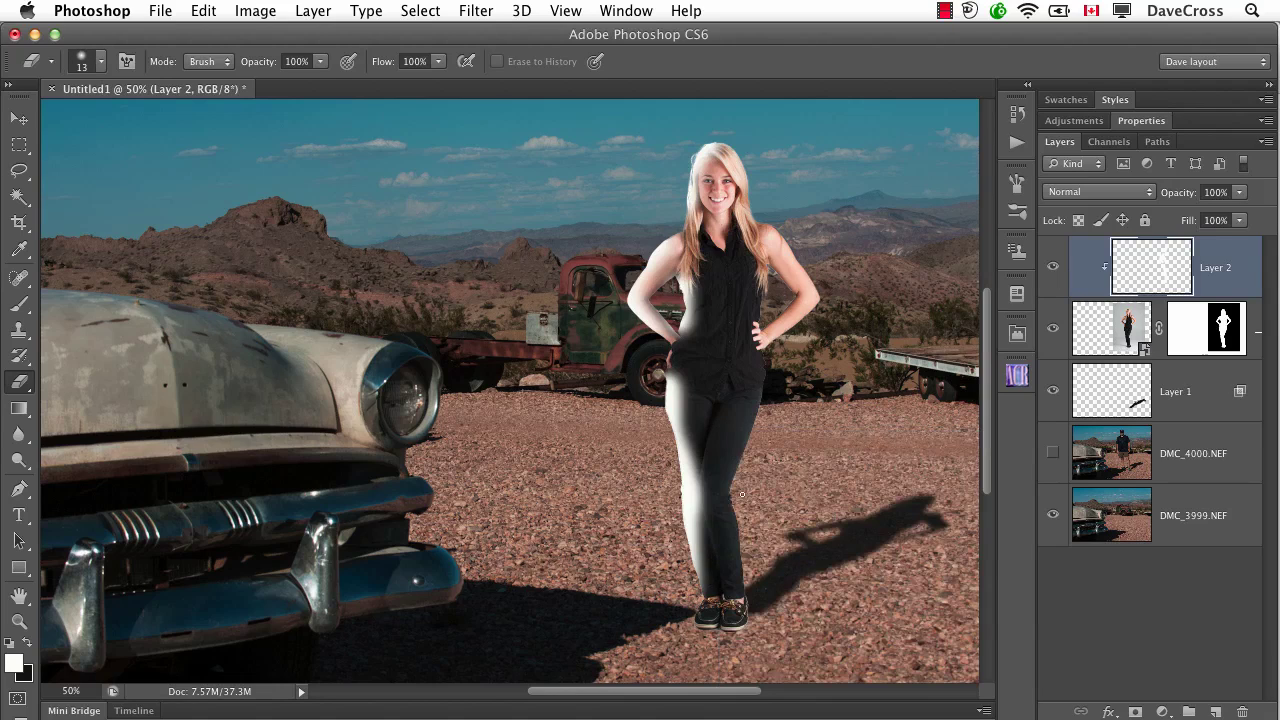
key("bracketright")
key("bracketright")
key("bracketright")
key("5")
mouse_move(694, 400)
left_mouse_down()
mouse_move(713, 517)
mouse_move(712, 463)
mouse_move(702, 520)
mouse_move(713, 591)
mouse_move(720, 474)
mouse_move(701, 463)
mouse_move(692, 374)
mouse_move(711, 523)
left_mouse_up()
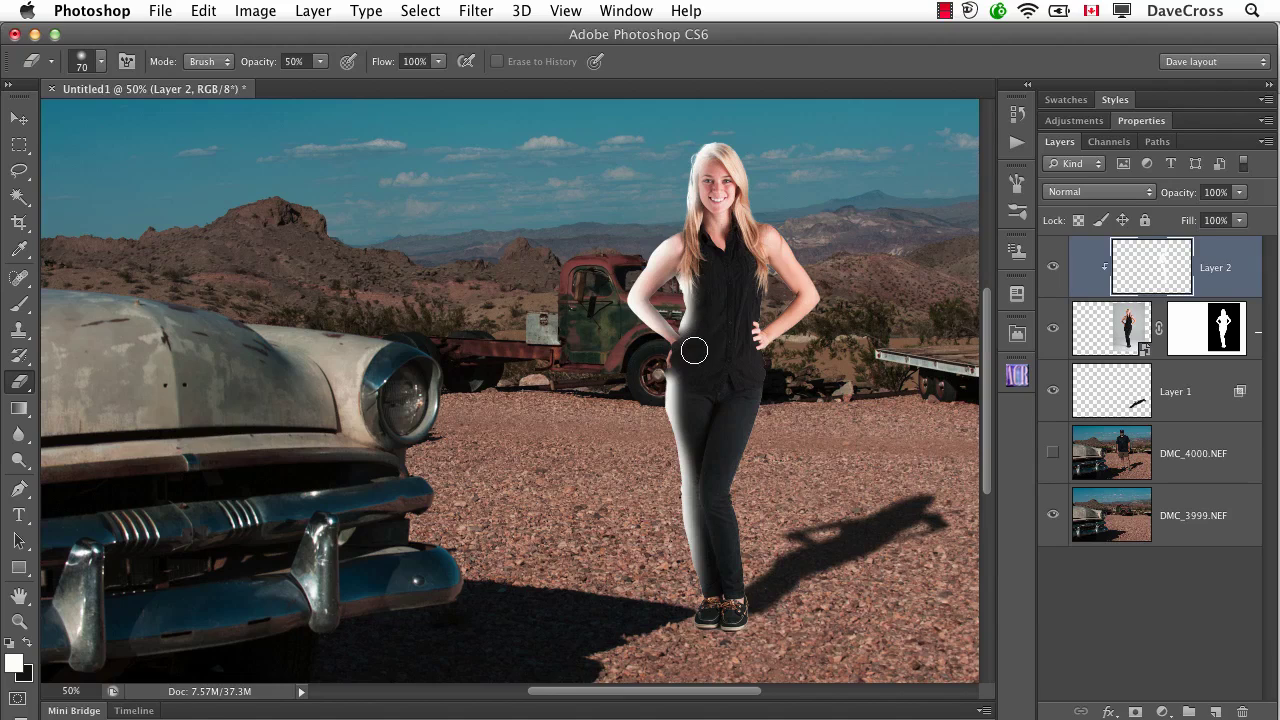
Step: Set the blend mode of Layer 2 to Overlay
key("super+plus")
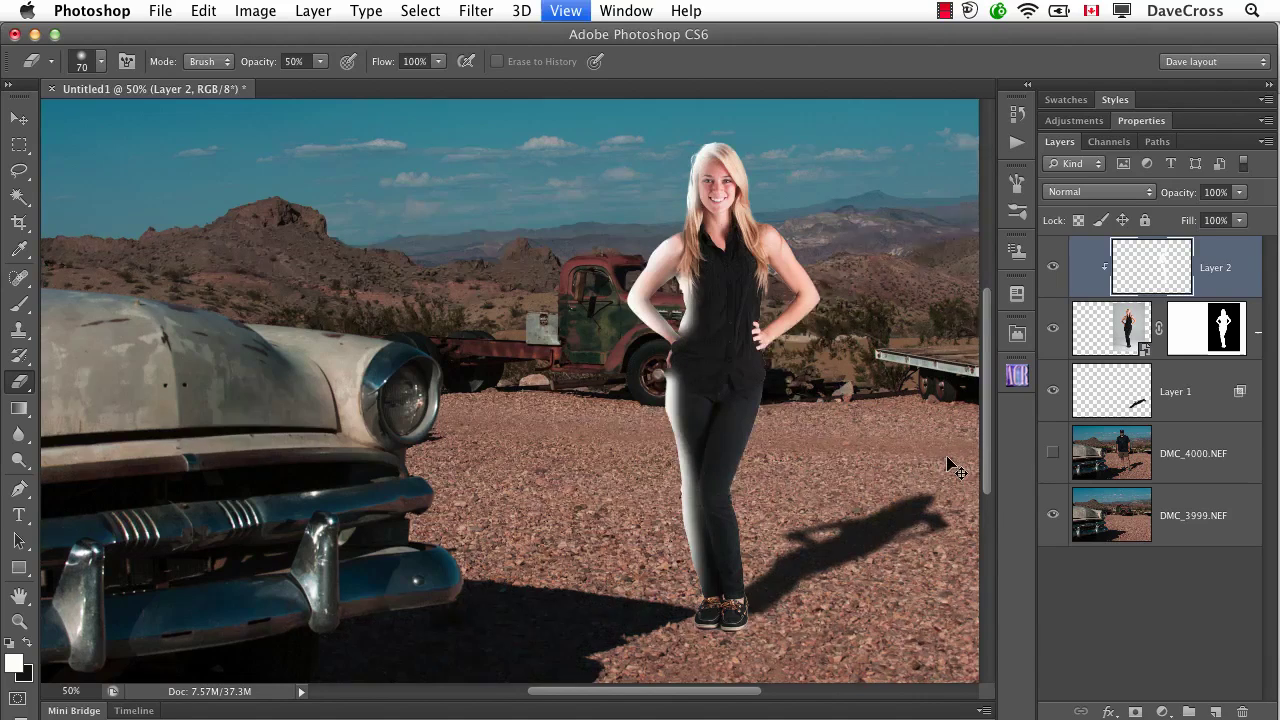
left_click_drag(800, 337, 763, 417)
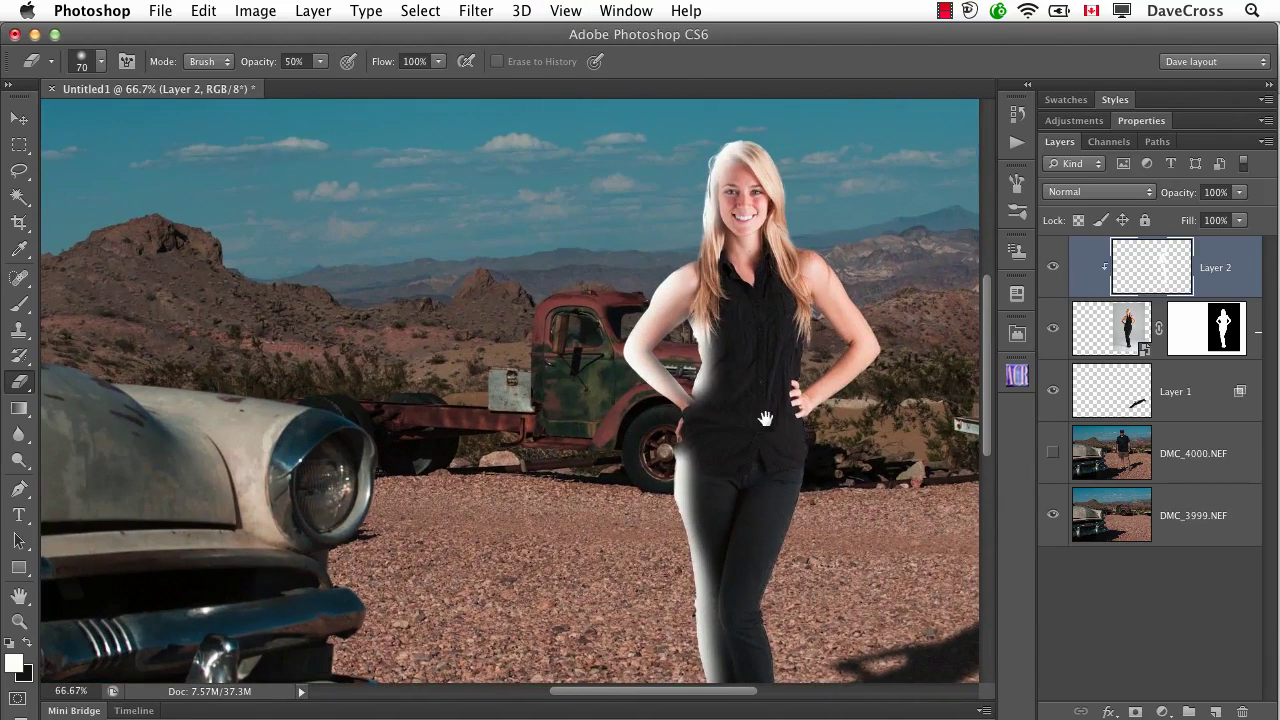
left_click(1107, 272, "alt")
left_click(1127, 192)
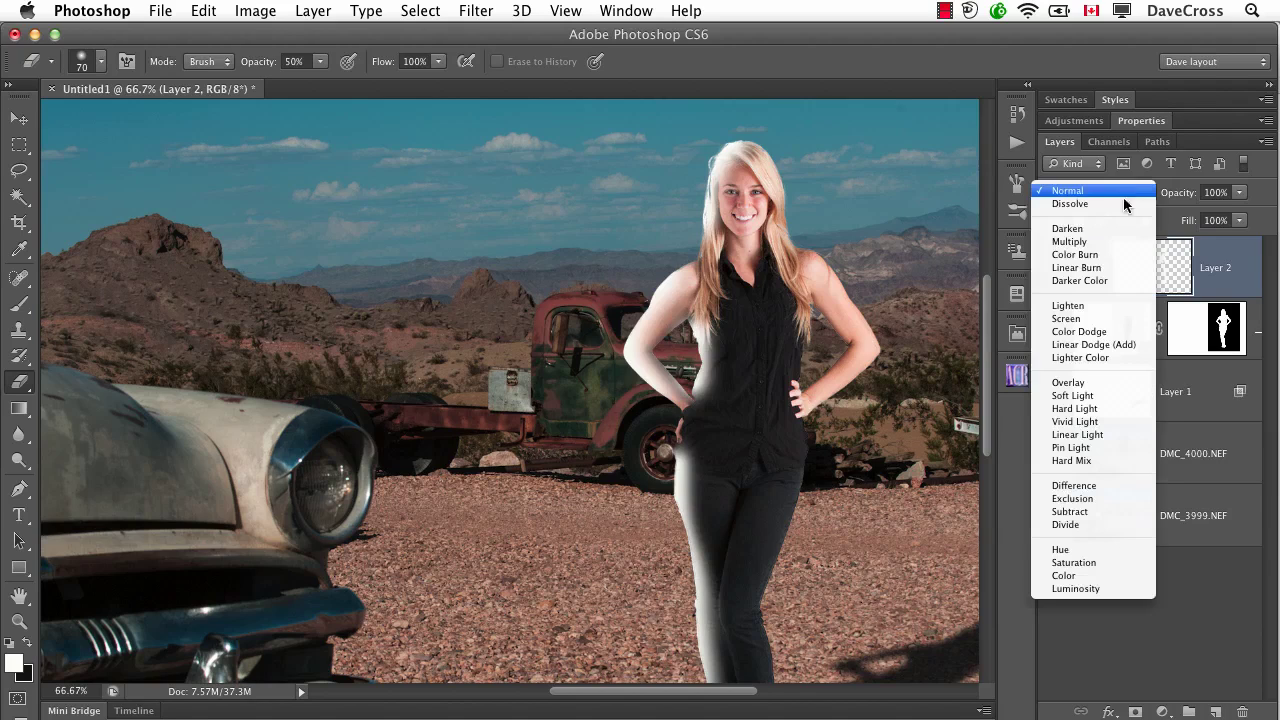
left_click(1103, 385)
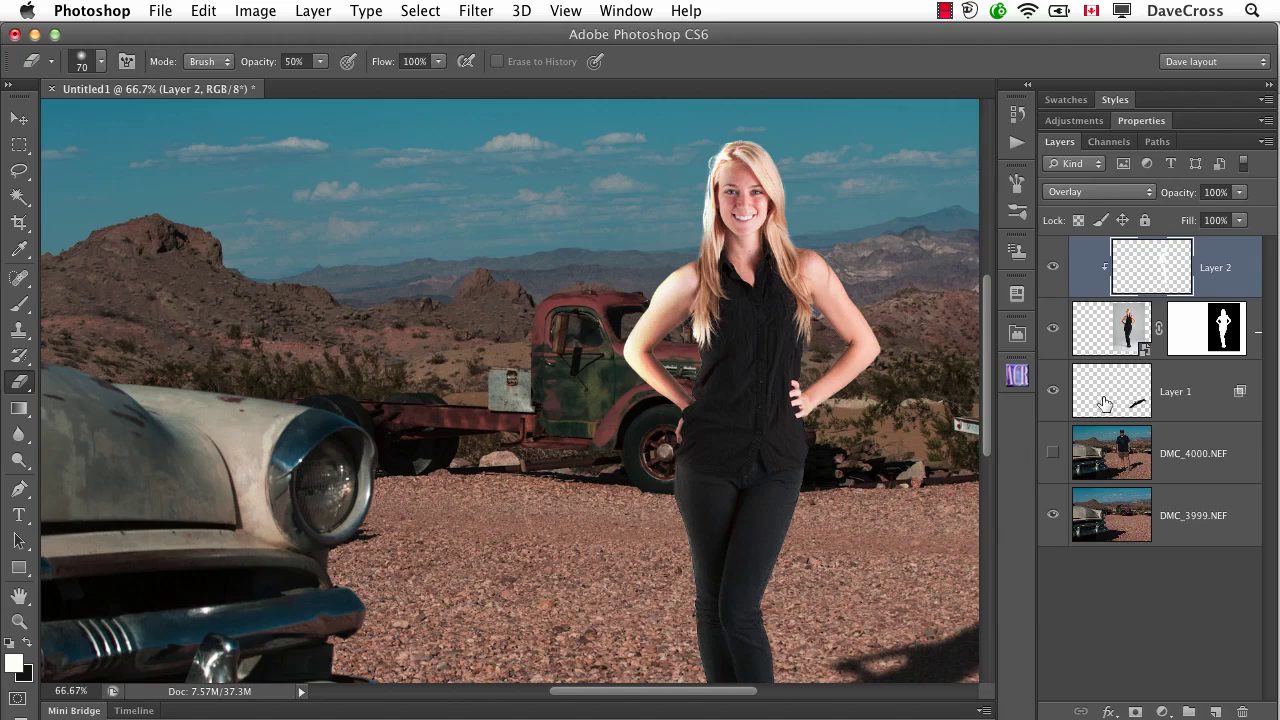
Step: Try Soft Light as the blend mode of Layer 2 and switch back to Overlay
left_click(1086, 192)
left_click(1084, 205)
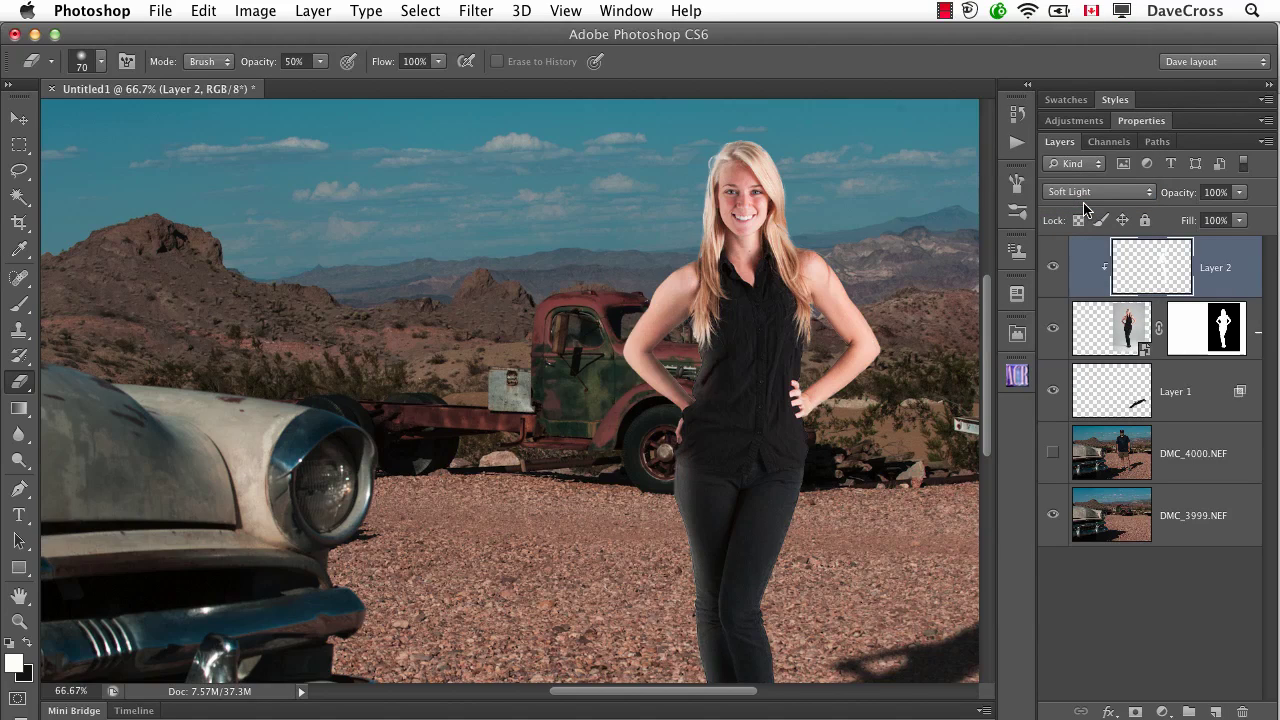
left_click(1086, 191)
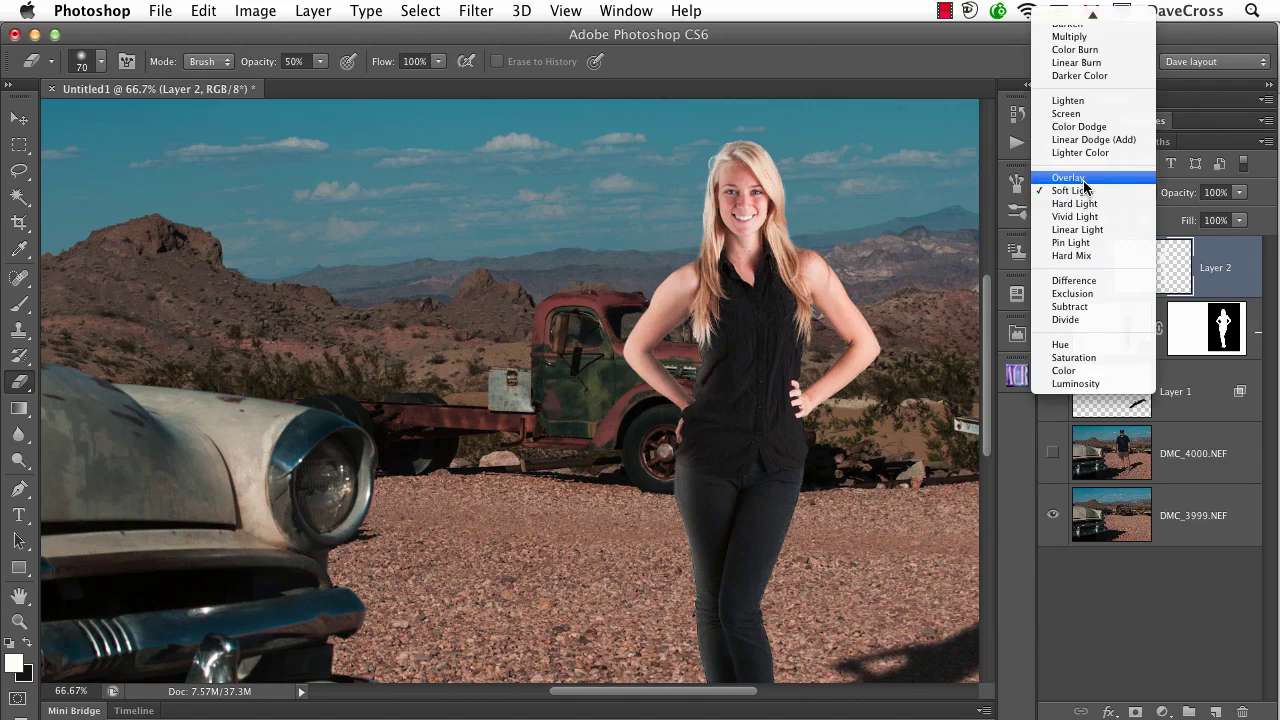
left_click(1072, 178)
Step: Compare the woman with and without Layer 2 and reduce that layer's opacity to 60%
left_click(1056, 268)
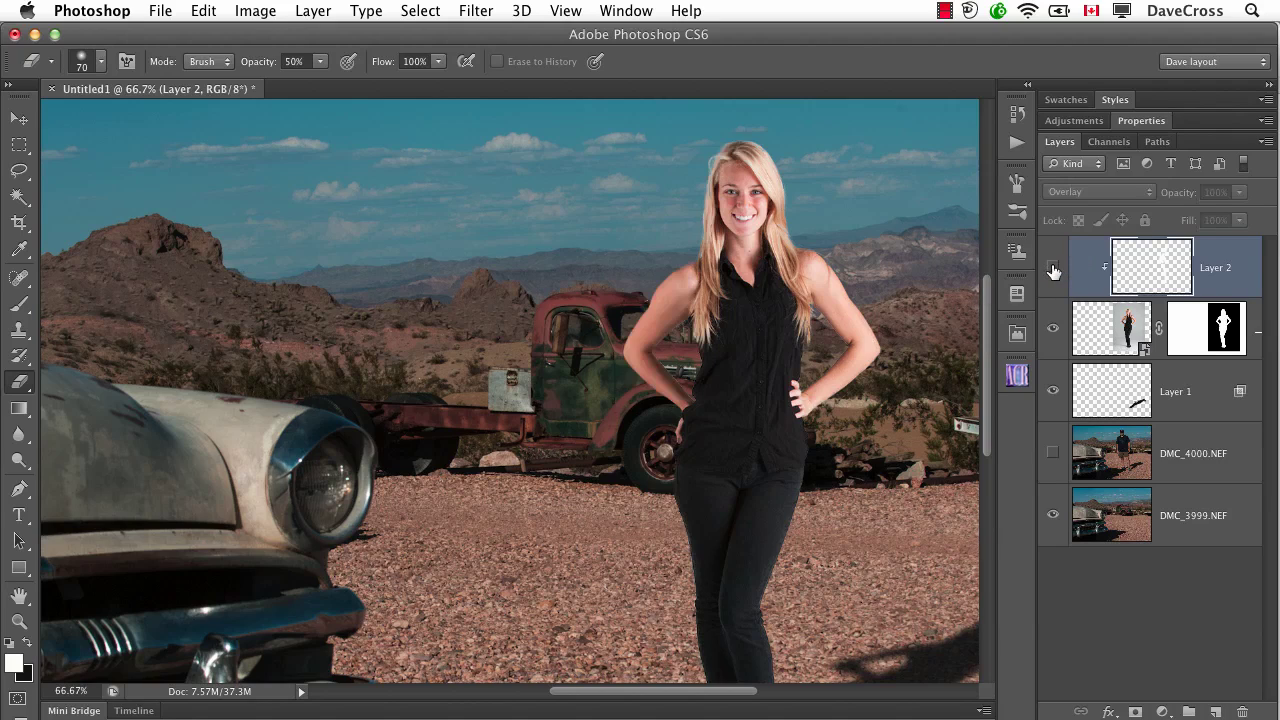
left_click(1055, 270)
left_click(1054, 271)
left_click(1053, 270)
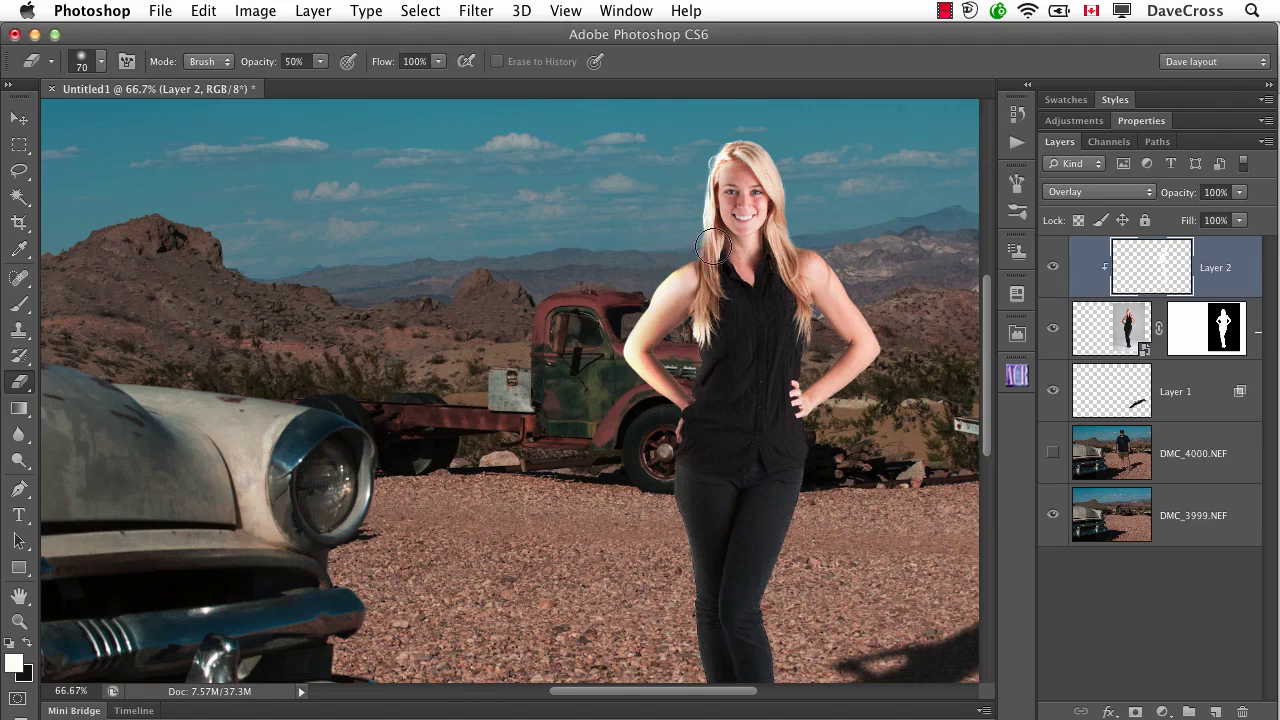
mouse_move(1178, 199)
left_mouse_down()
mouse_move(1150, 199)
mouse_move(1172, 195)
left_mouse_up()
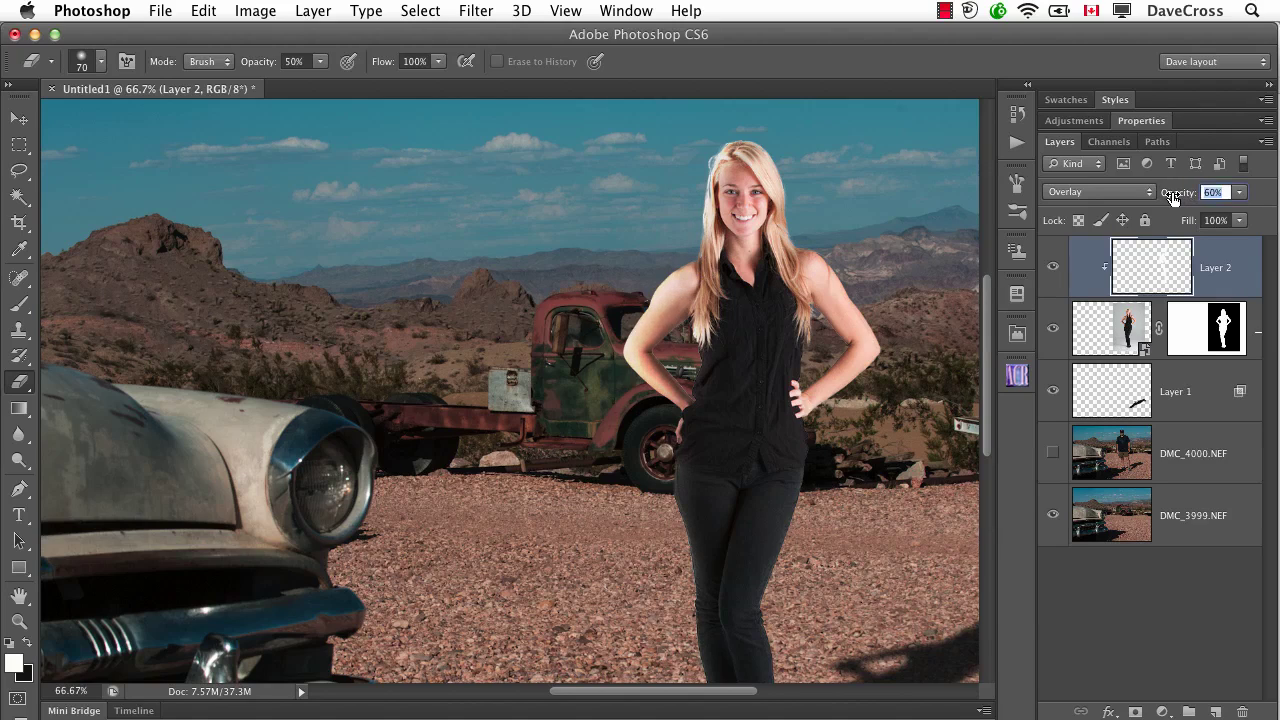
Step: Toggle the visibility of Layer 2 repeatedly to examine the effect of the softened highlight, leaving the layer shown
left_click(1053, 268)
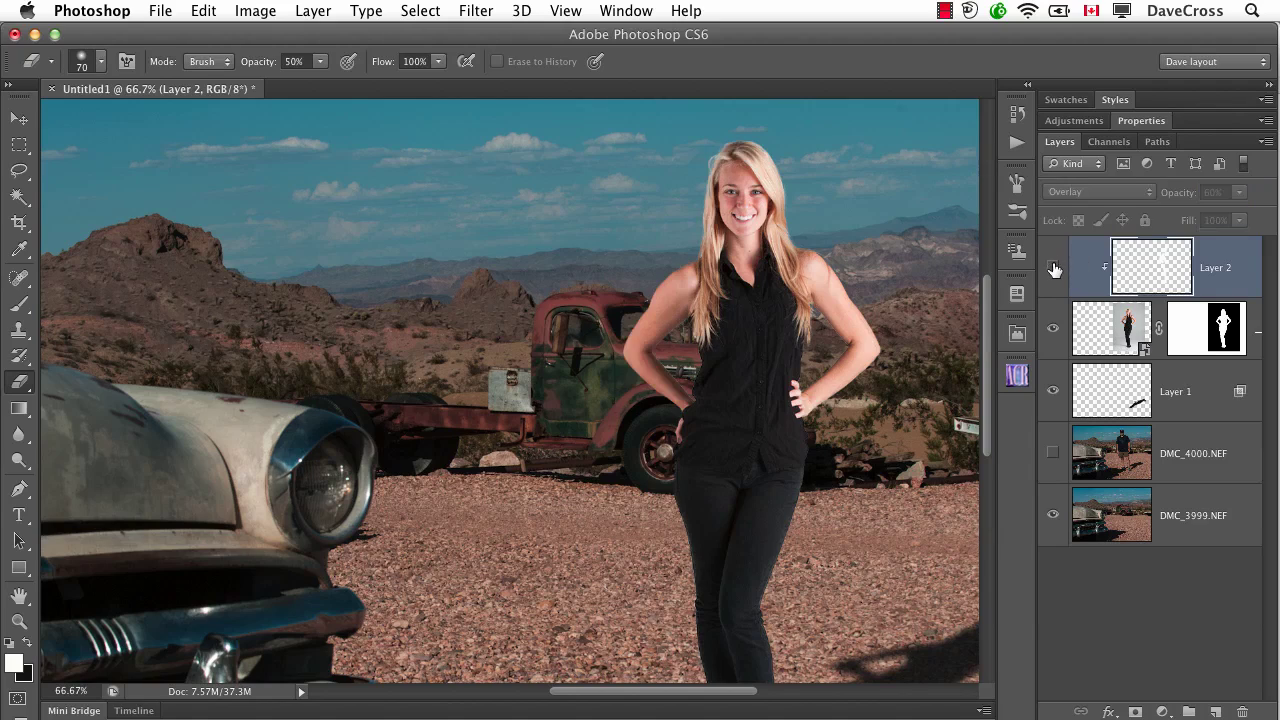
left_click(1053, 268)
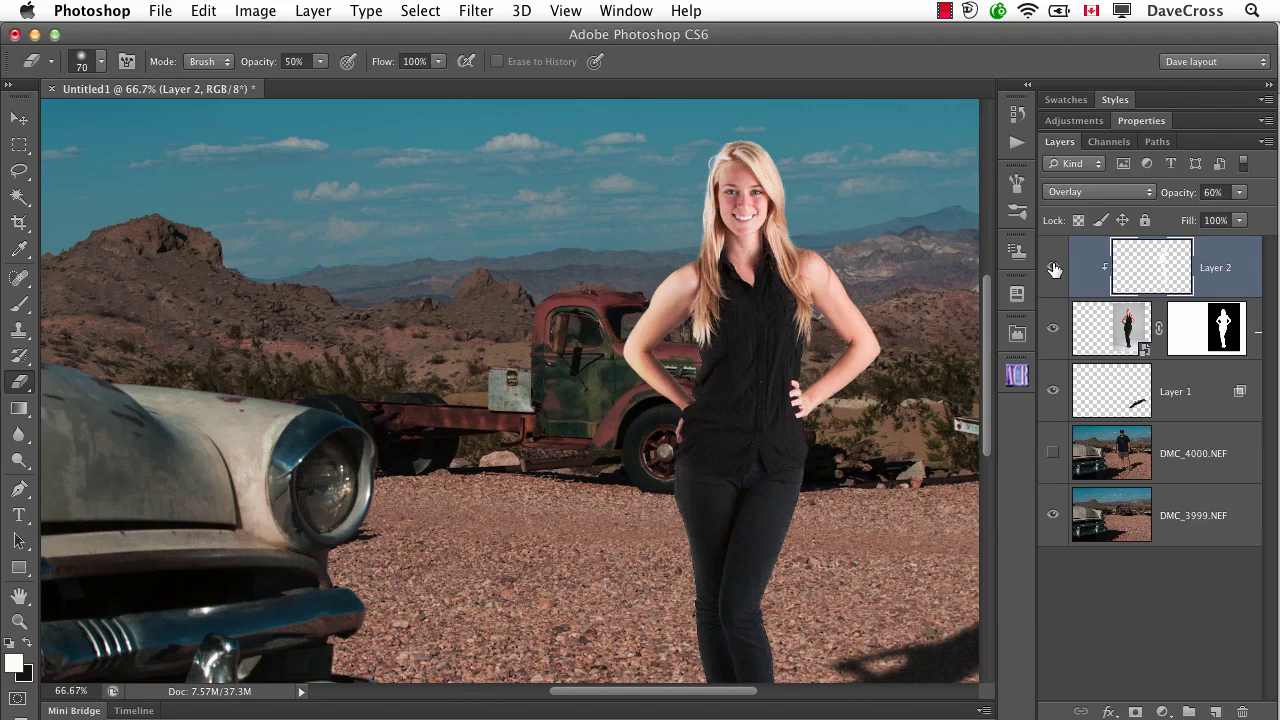
left_click(1053, 269)
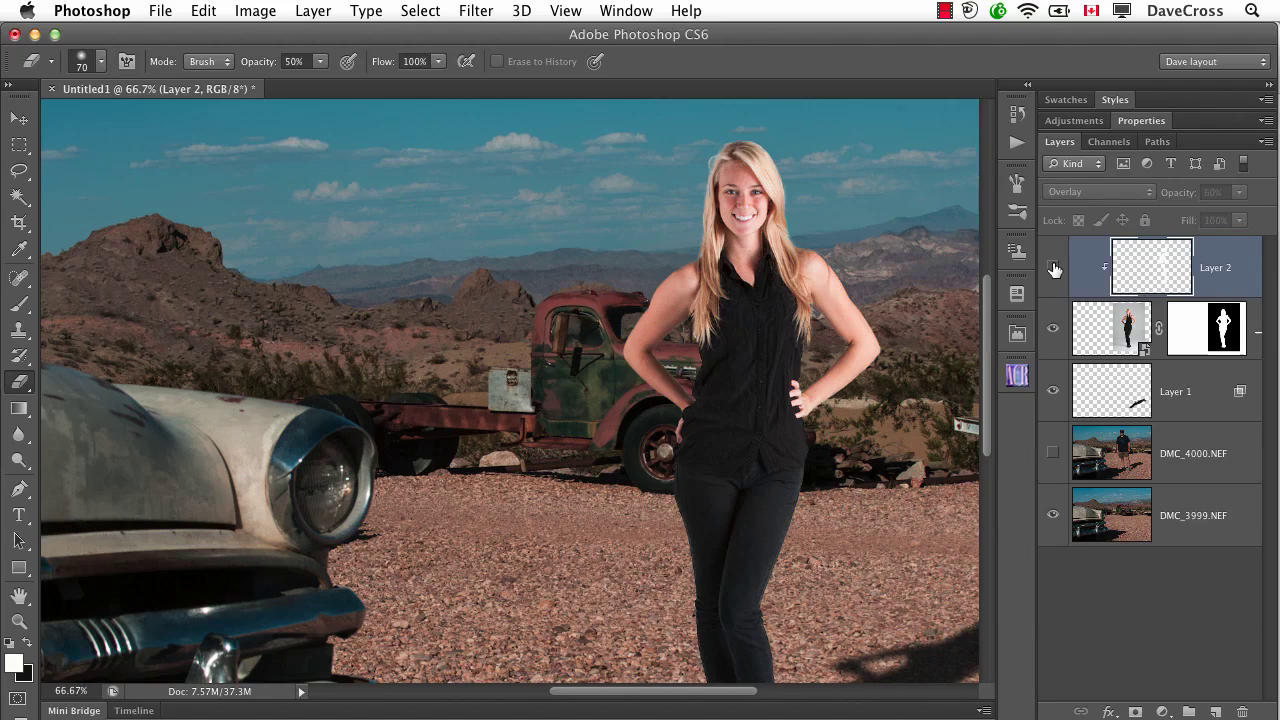
left_click(1053, 269)
left_click(1053, 269)
left_click(1053, 269)
left_click(1053, 269)
left_click(1053, 269)
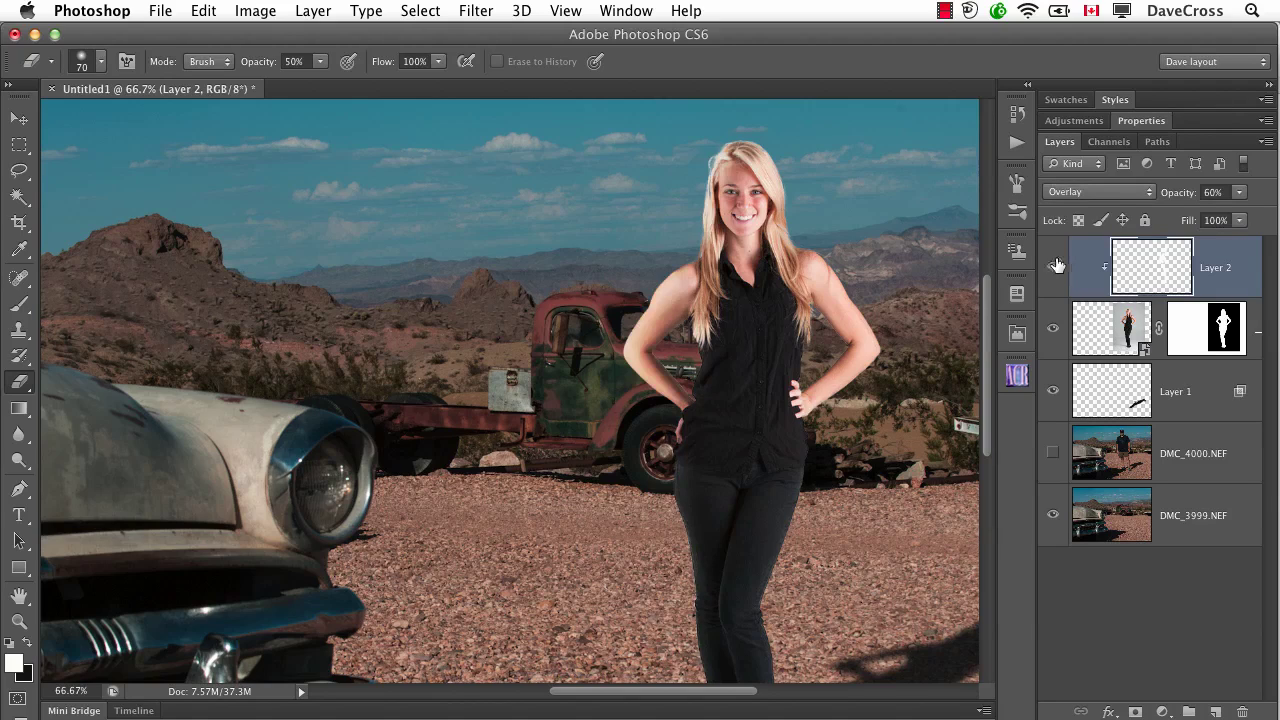
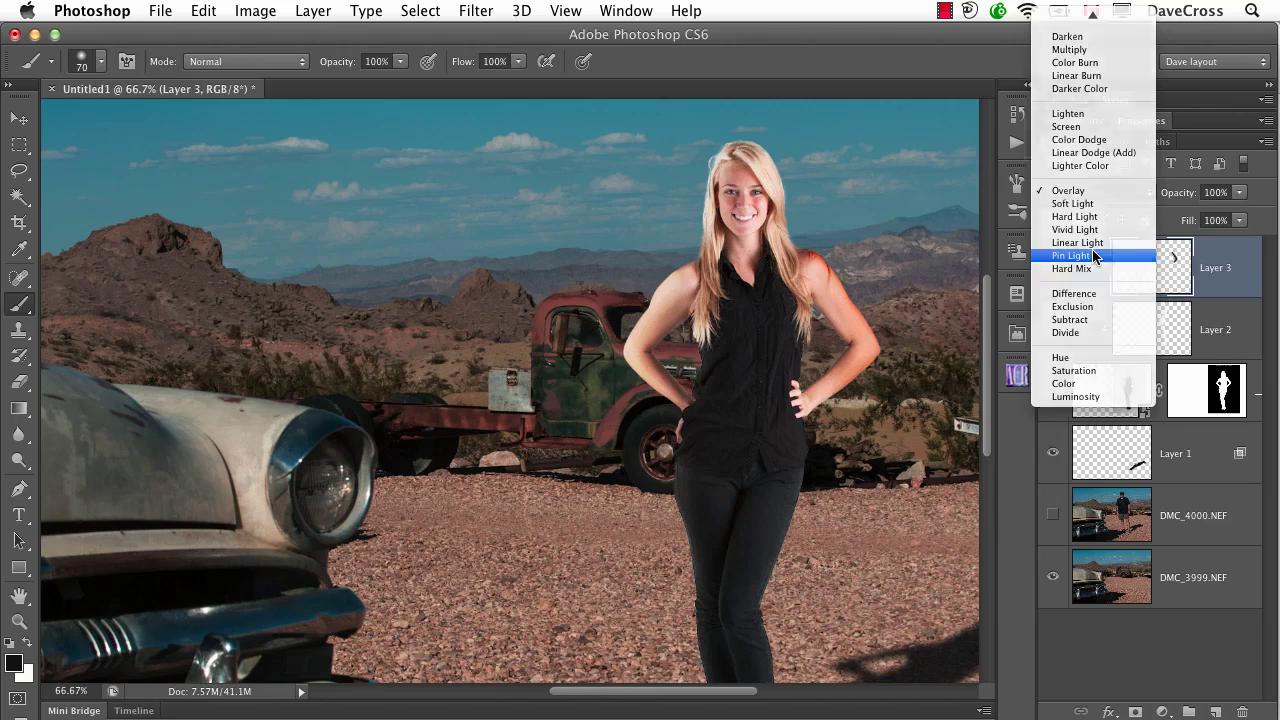
Step: Try Pin Light at 27% opacity on Layer 3 and compare the woman with and without it
left_click(1094, 256)
mouse_move(1183, 196)
left_mouse_down()
mouse_move(1128, 197)
mouse_move(1171, 199)
left_mouse_up()
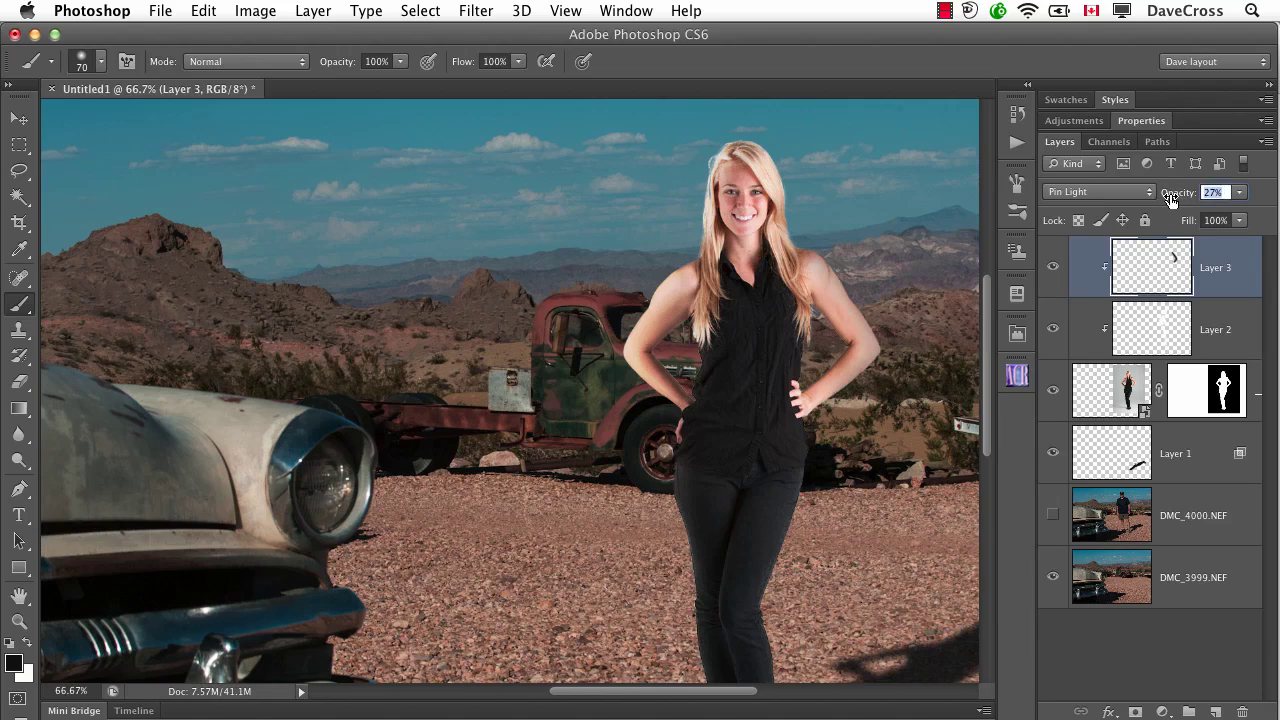
left_click(1053, 267)
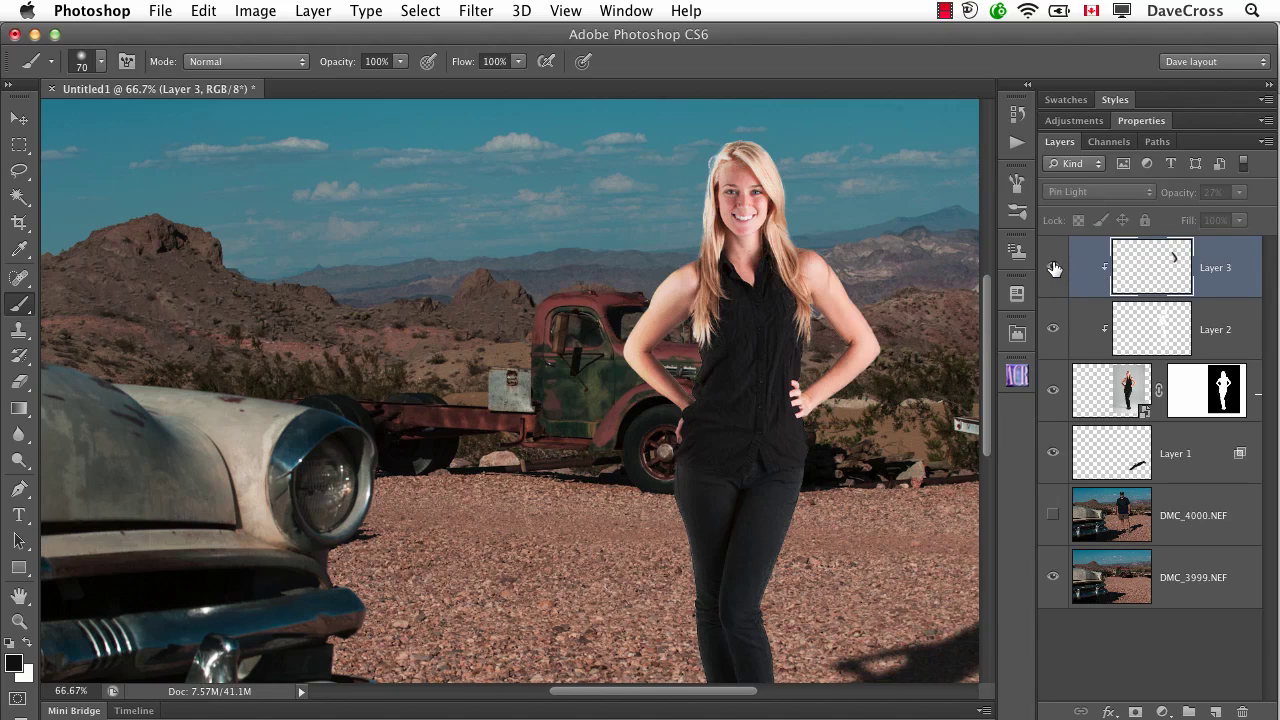
left_click(1053, 267)
left_click(1053, 267)
left_click(1052, 267)
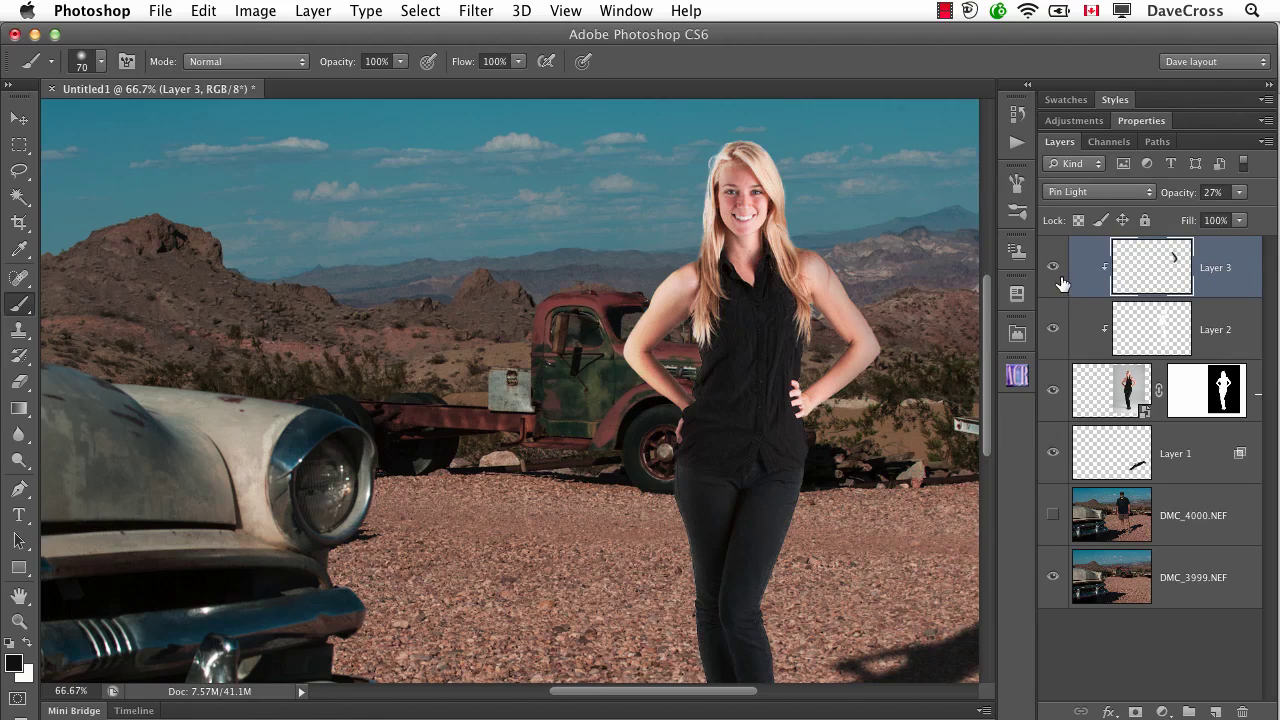
Step: Sample a reddish-brown as the foreground colour, set Layer 3 to Overlay at 90% opacity, and check its effect
key("i")
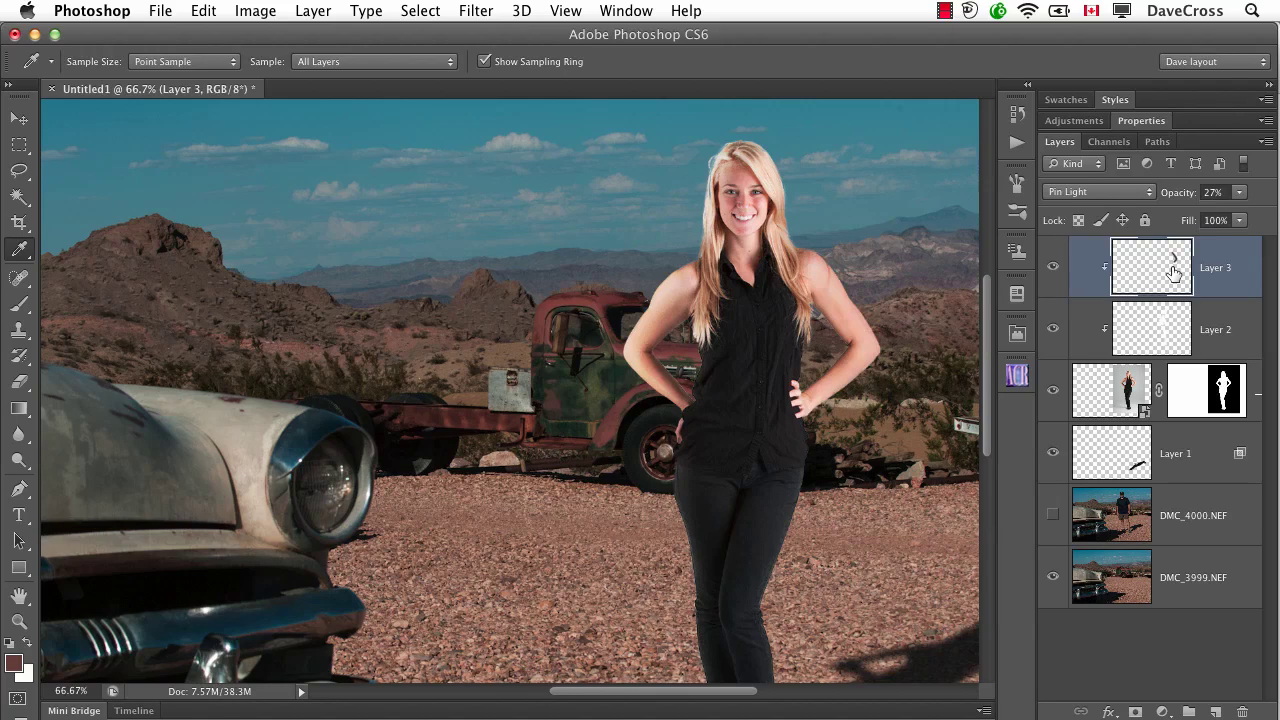
left_click(1075, 192)
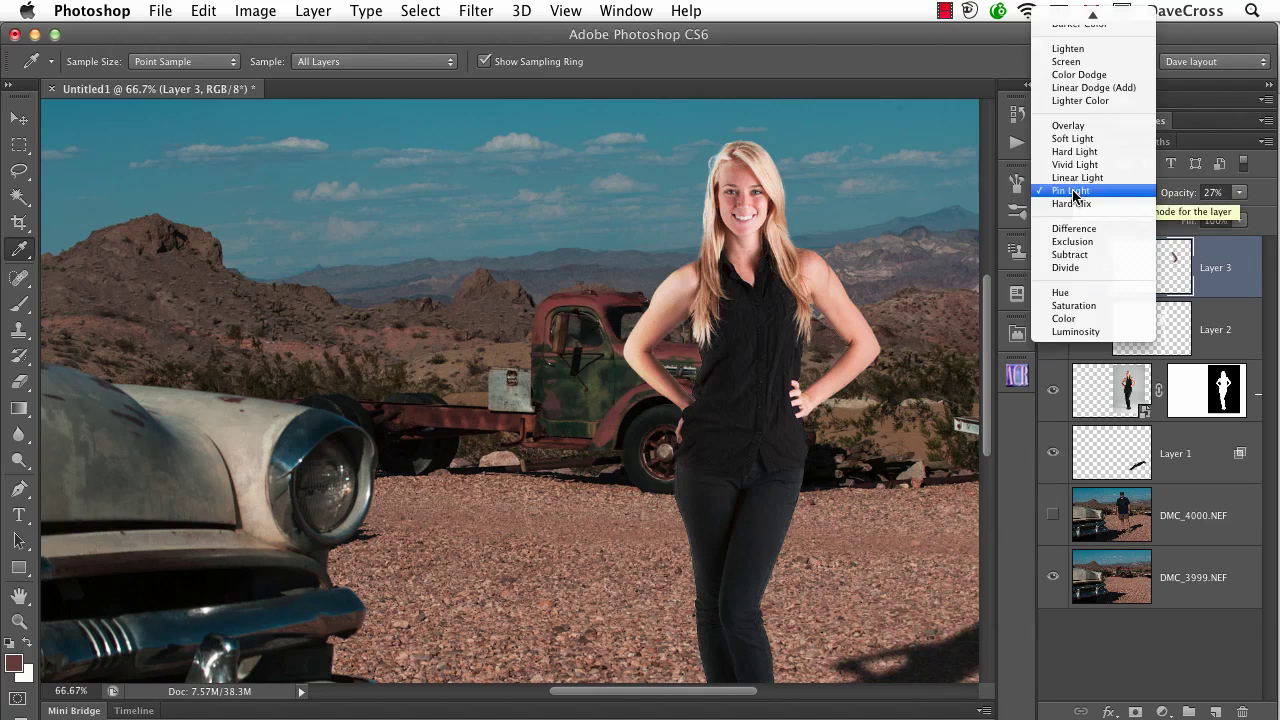
left_click(1068, 125)
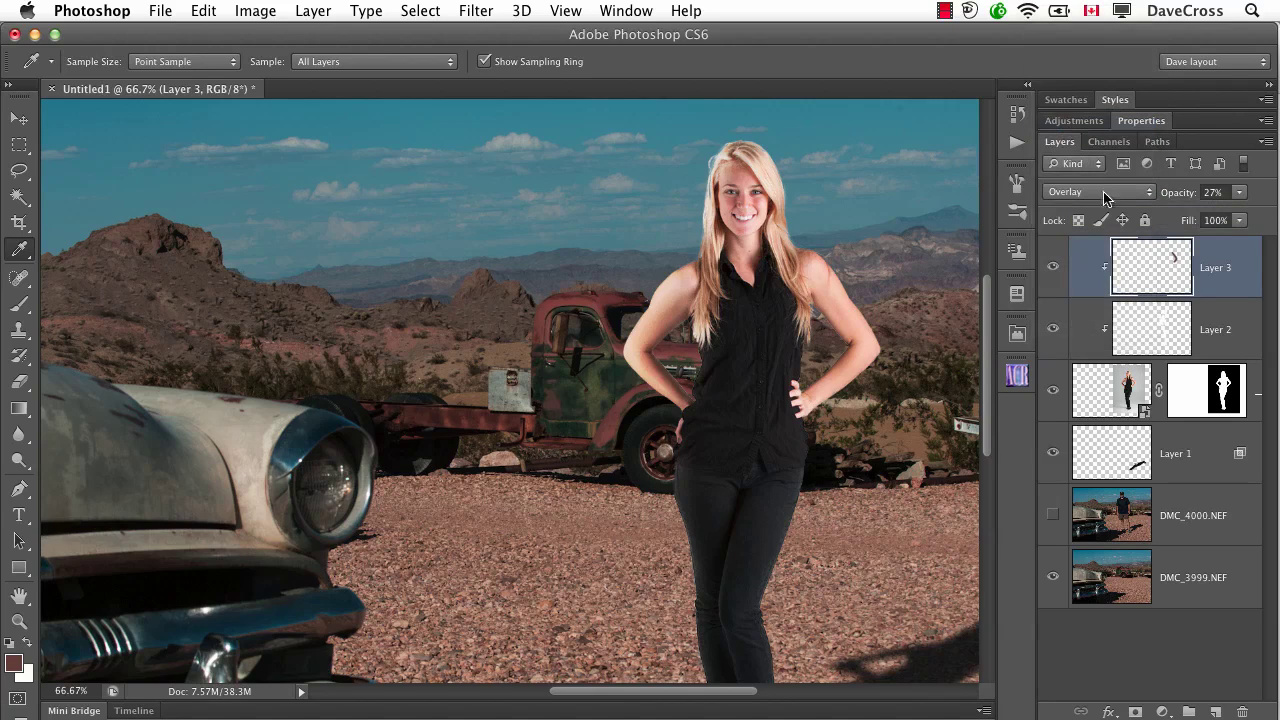
mouse_move(1172, 192)
left_mouse_down()
mouse_move(1224, 193)
mouse_move(1225, 182)
mouse_move(1180, 196)
left_mouse_up()
left_click(1052, 267)
left_click(1052, 267)
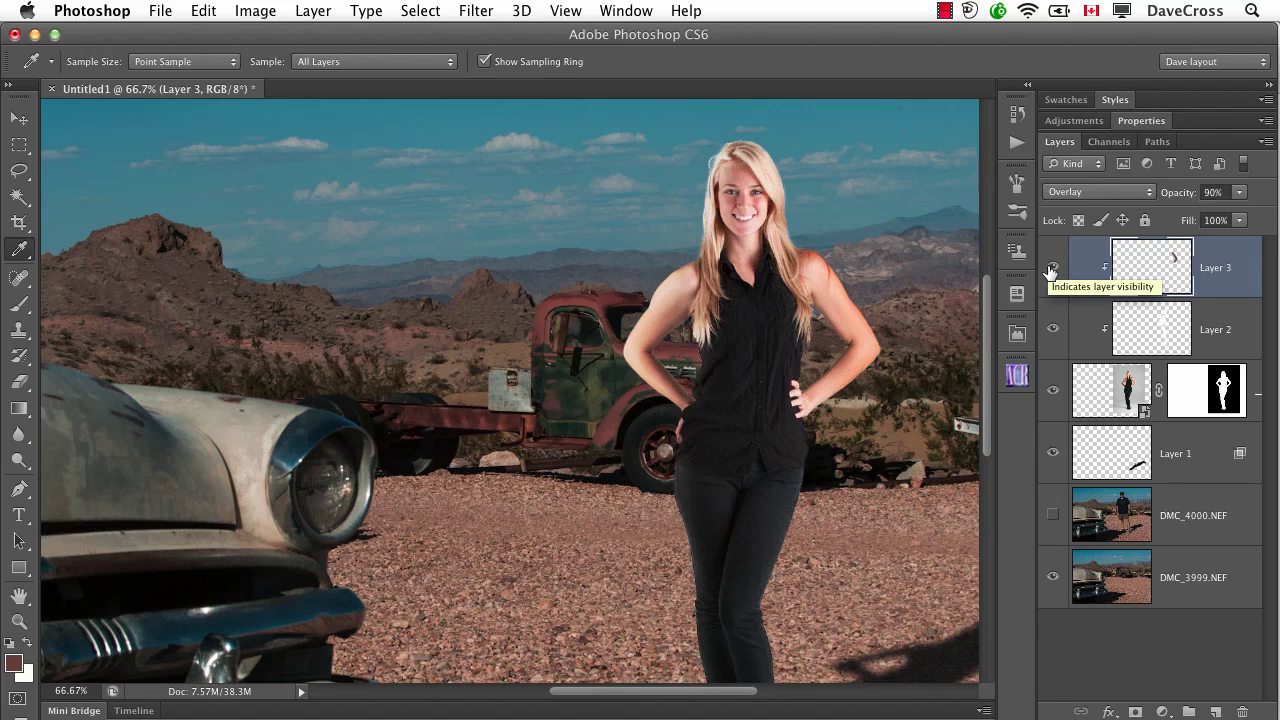
Step: Examine the woman at 100% zoom and compare the full composite with Layers 2 and 3 hidden and shown
key("super+1")
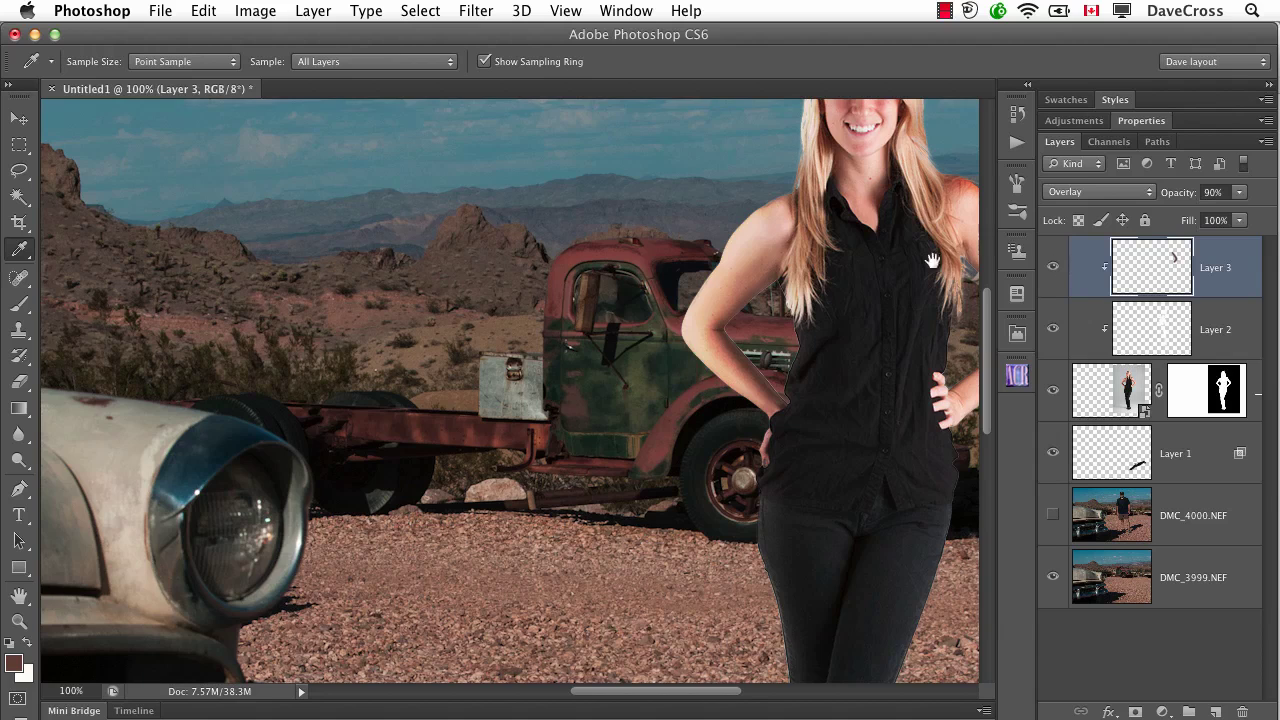
left_click_drag(931, 261, 825, 362)
key("super+minus")
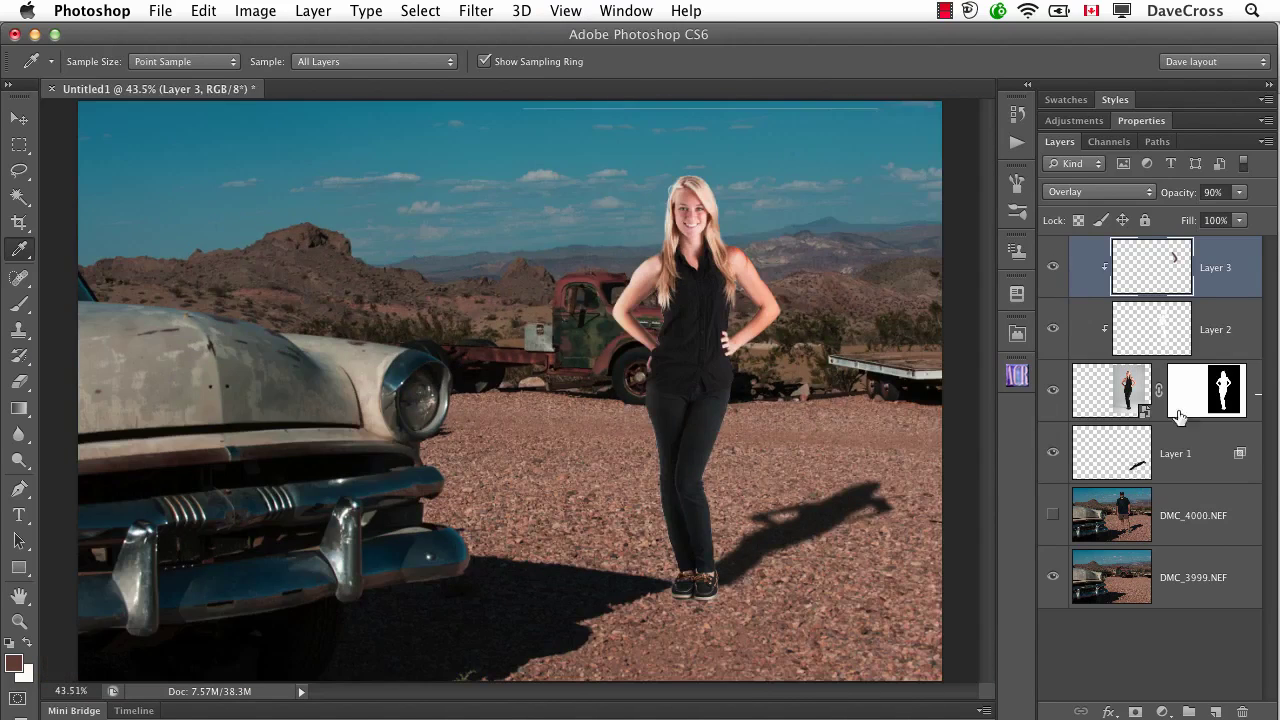
left_click(1052, 328)
left_click(1052, 266)
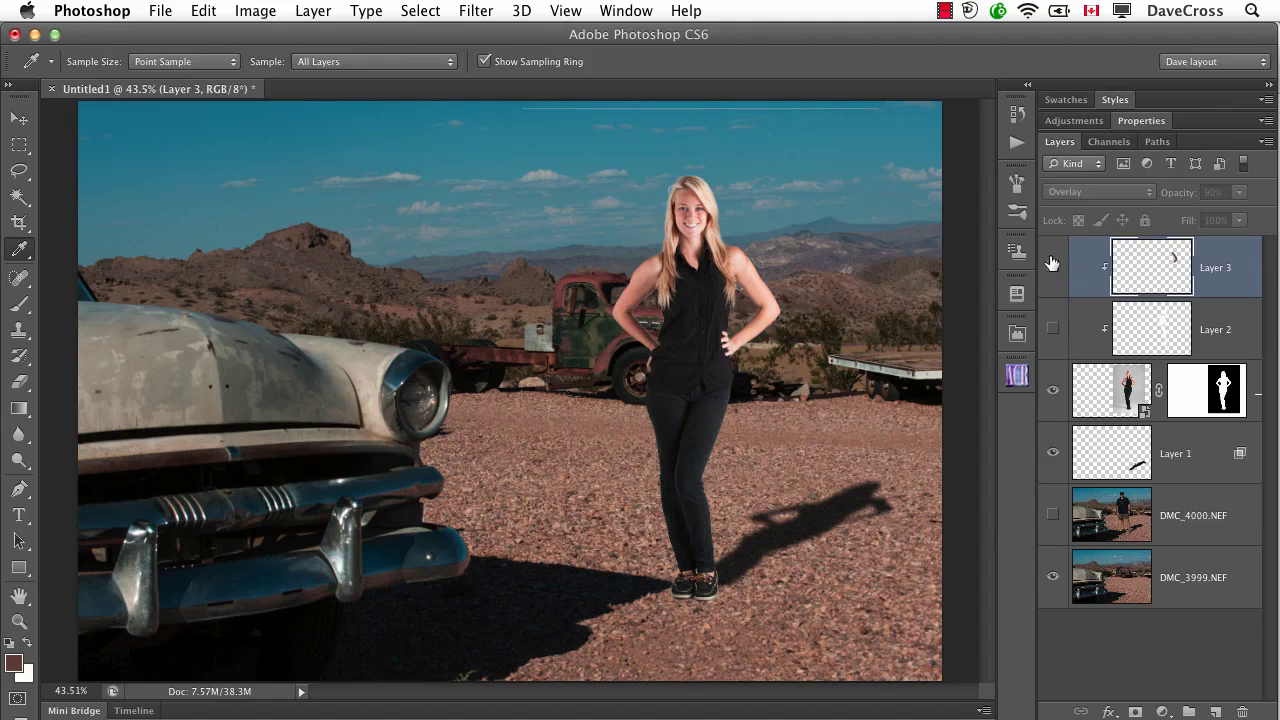
left_click_drag(1052, 262, 1052, 330)
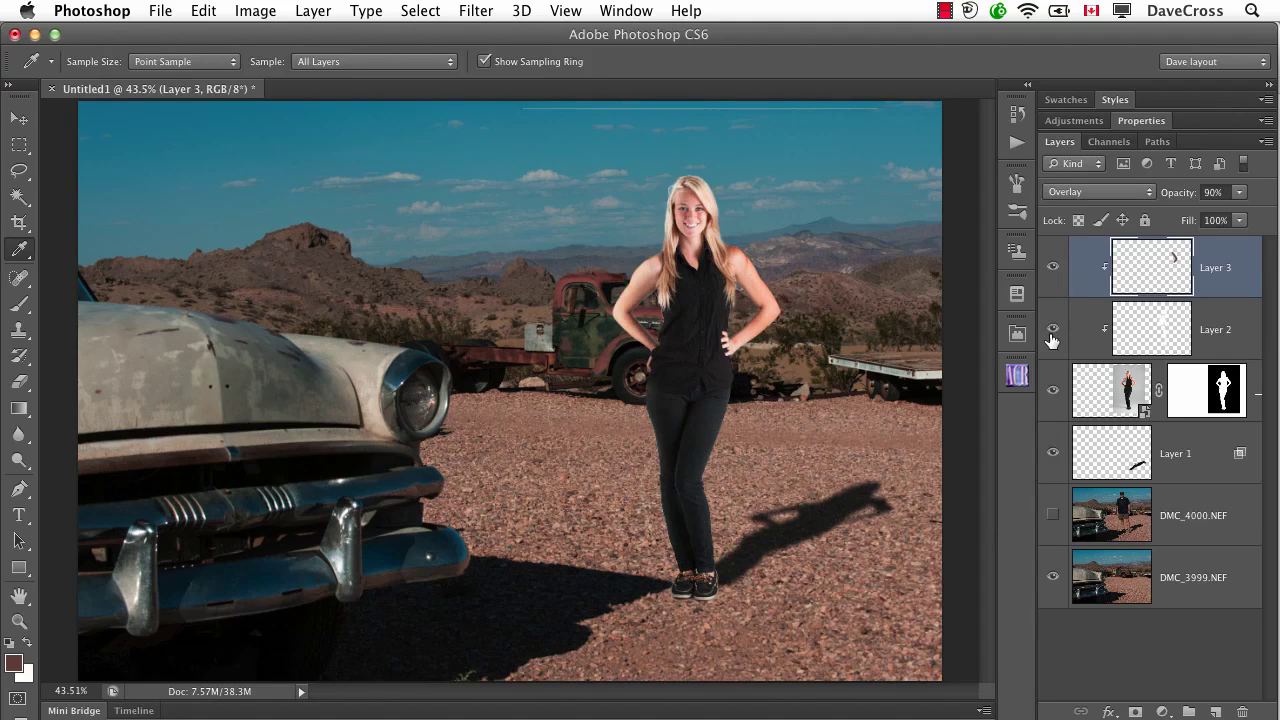
Step: Switch to the DMC_2822 brick wall document and set the woman's smart object Tint to +11 in Camera Raw
left_click(1062, 368)
key("l")
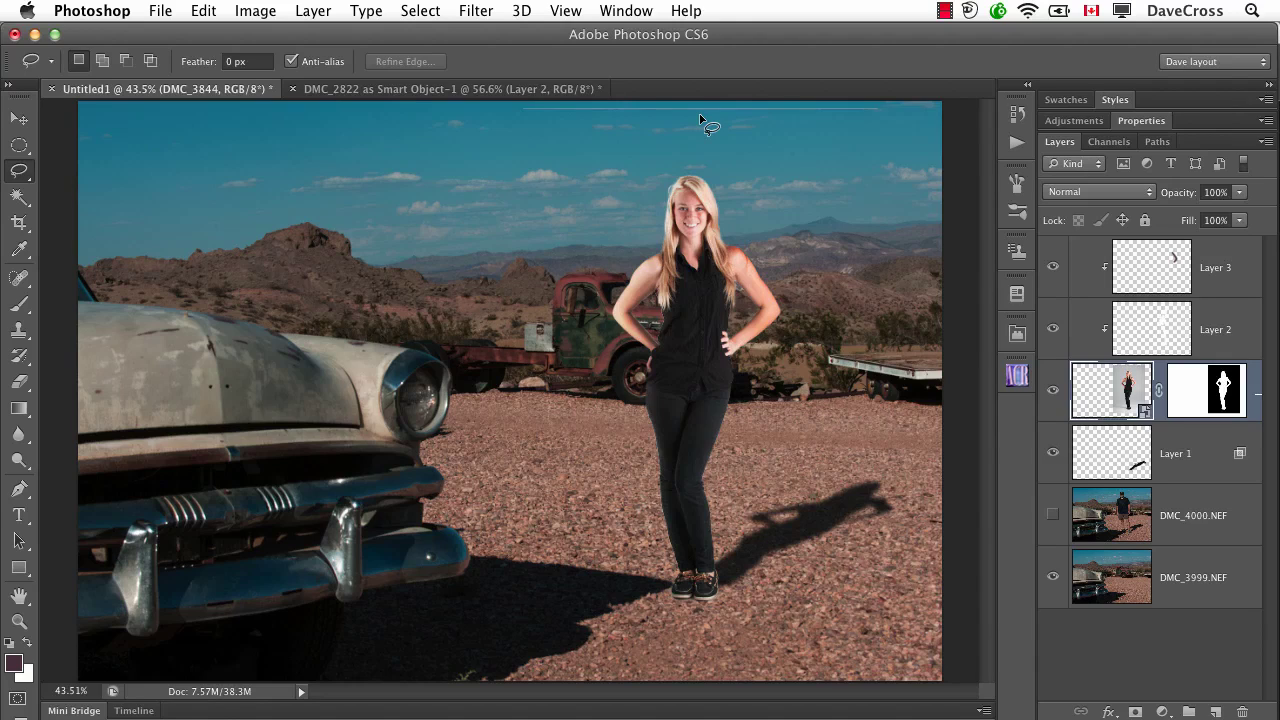
left_click(520, 92)
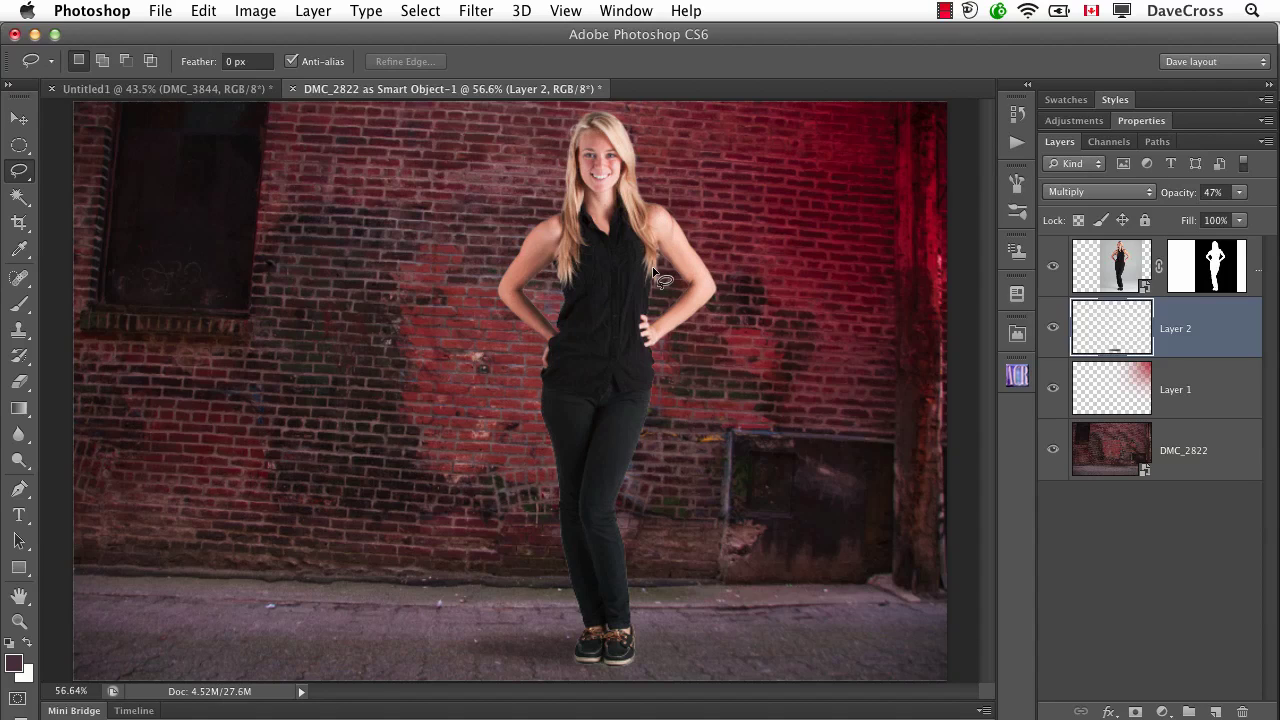
left_click(1116, 266)
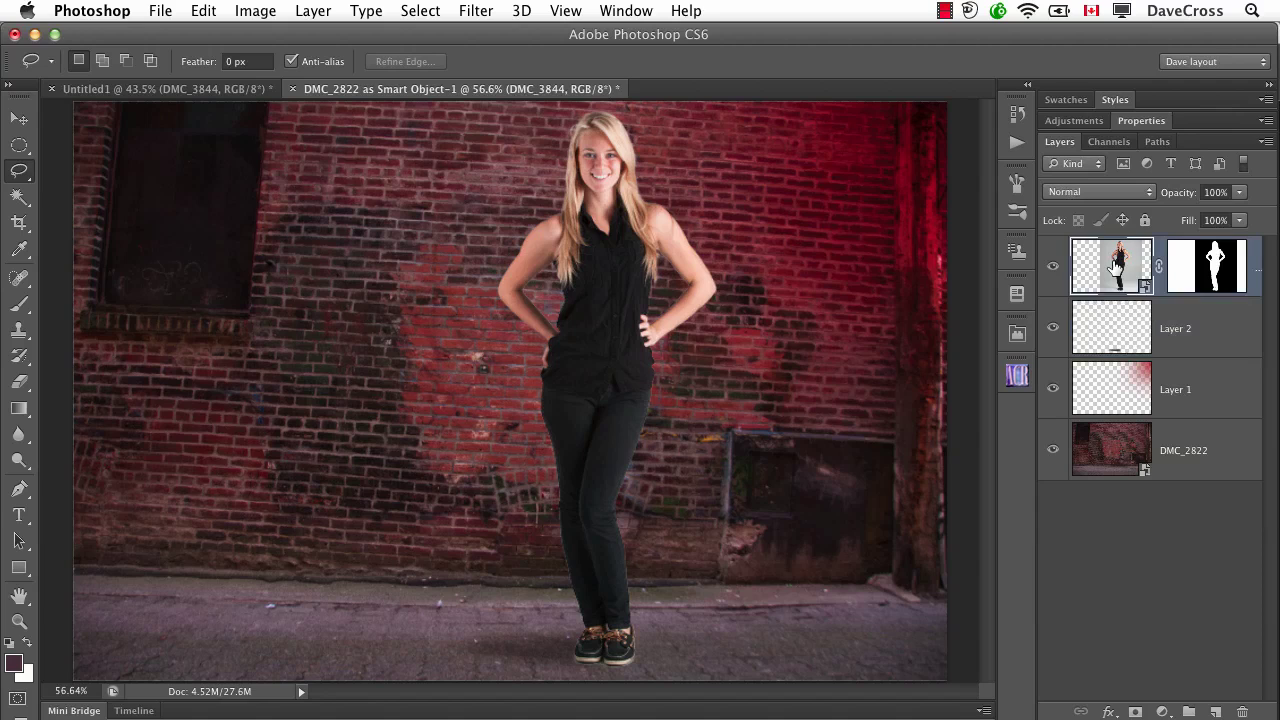
double_click(1116, 266)
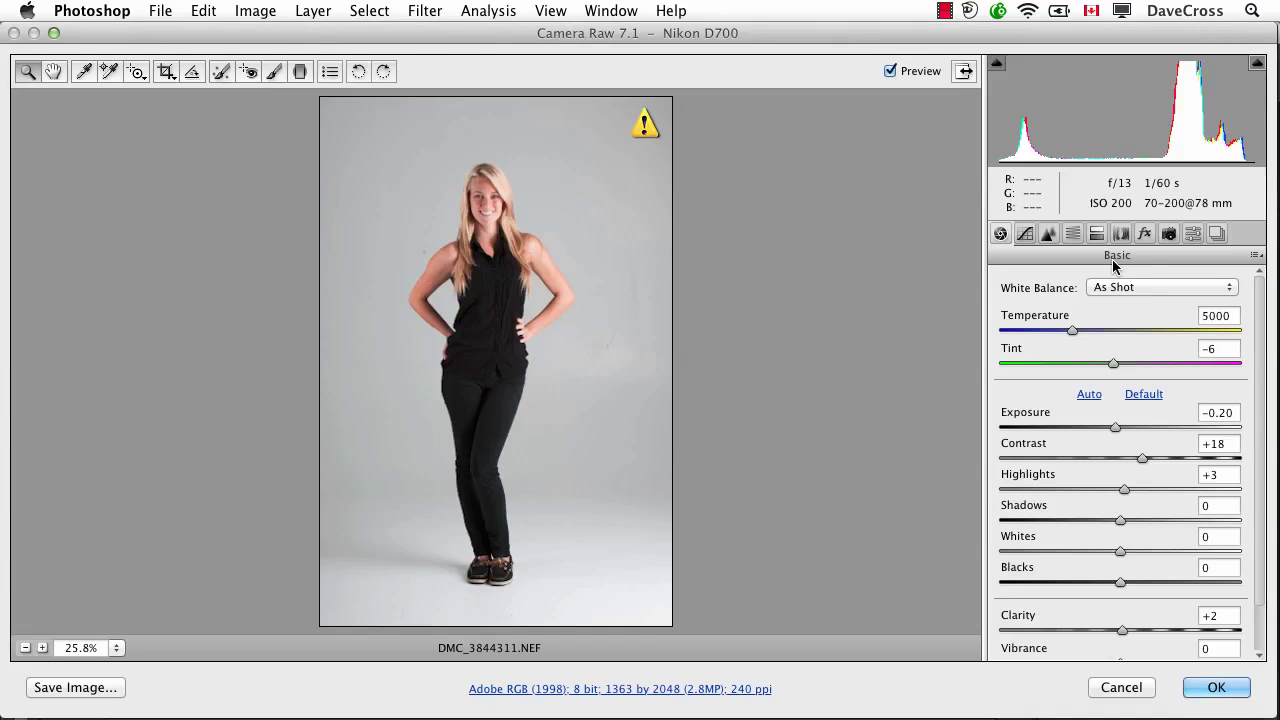
mouse_move(1113, 364)
left_mouse_down()
mouse_move(1146, 364)
mouse_move(1133, 364)
left_mouse_up()
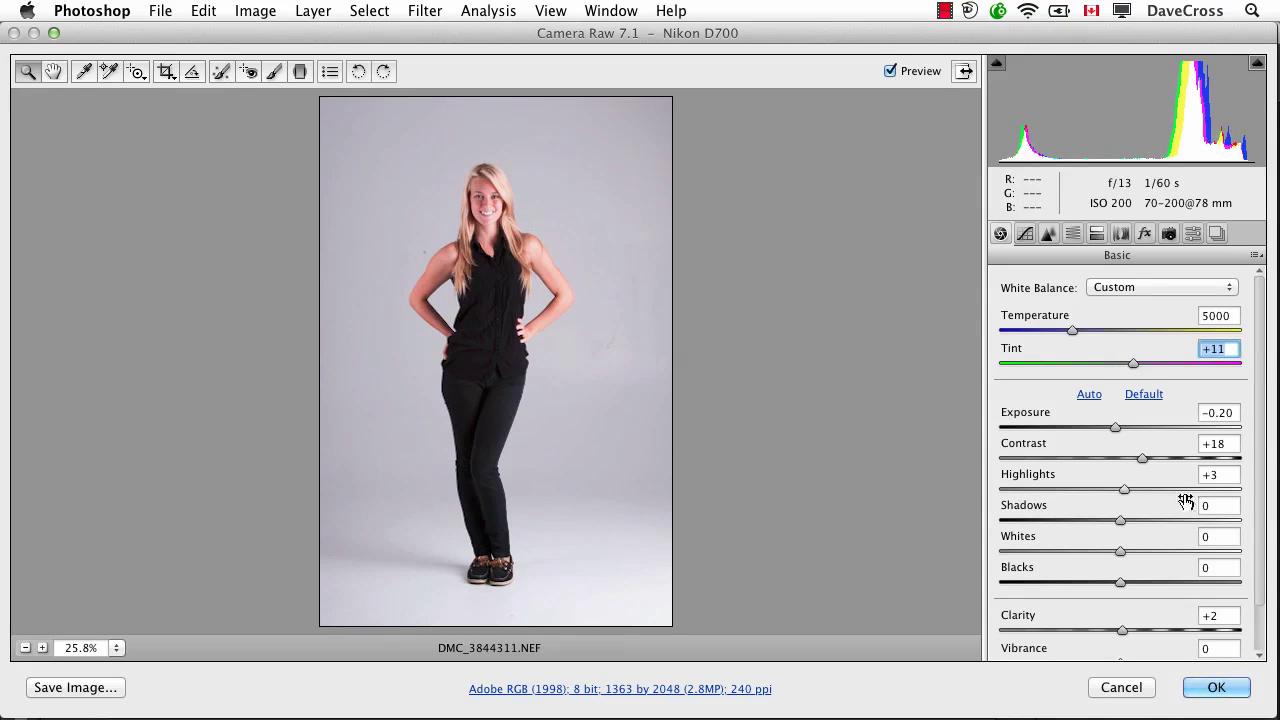
left_click(1216, 687)
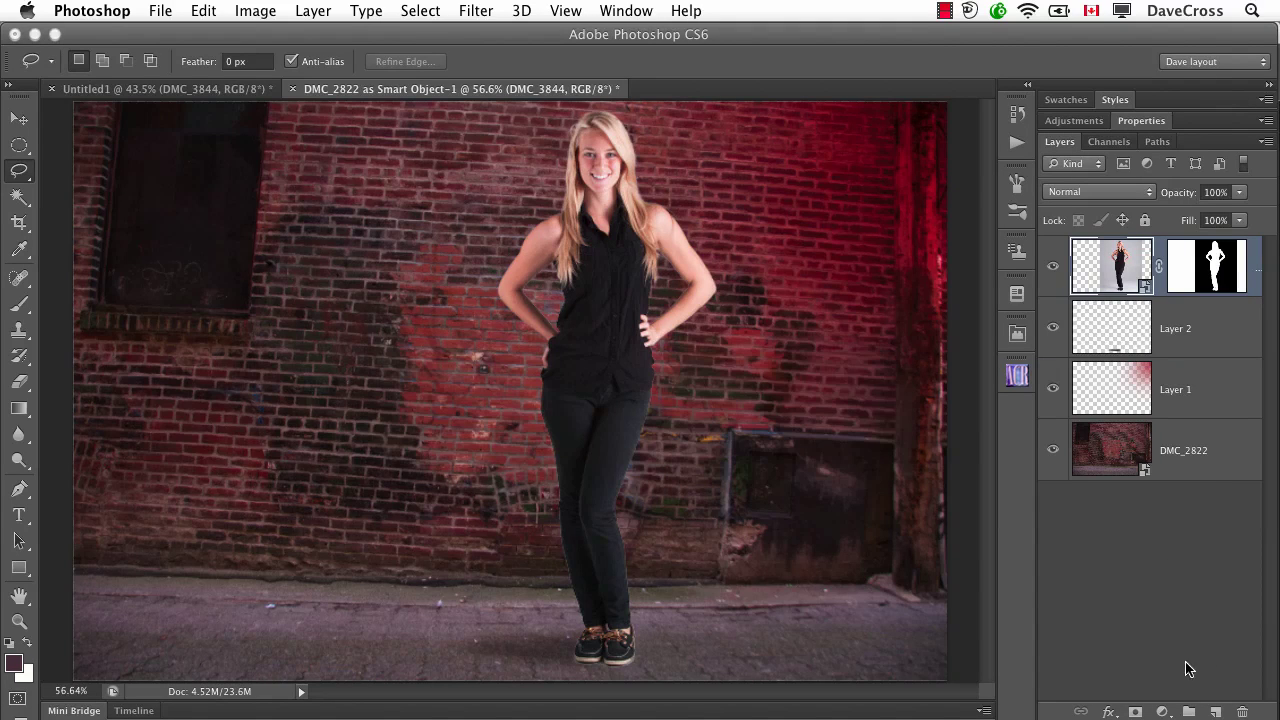
Step: Add a layer above the woman and paint a dark red sampled from the wall along her right-hand edge from head to thigh
left_click(1216, 711)
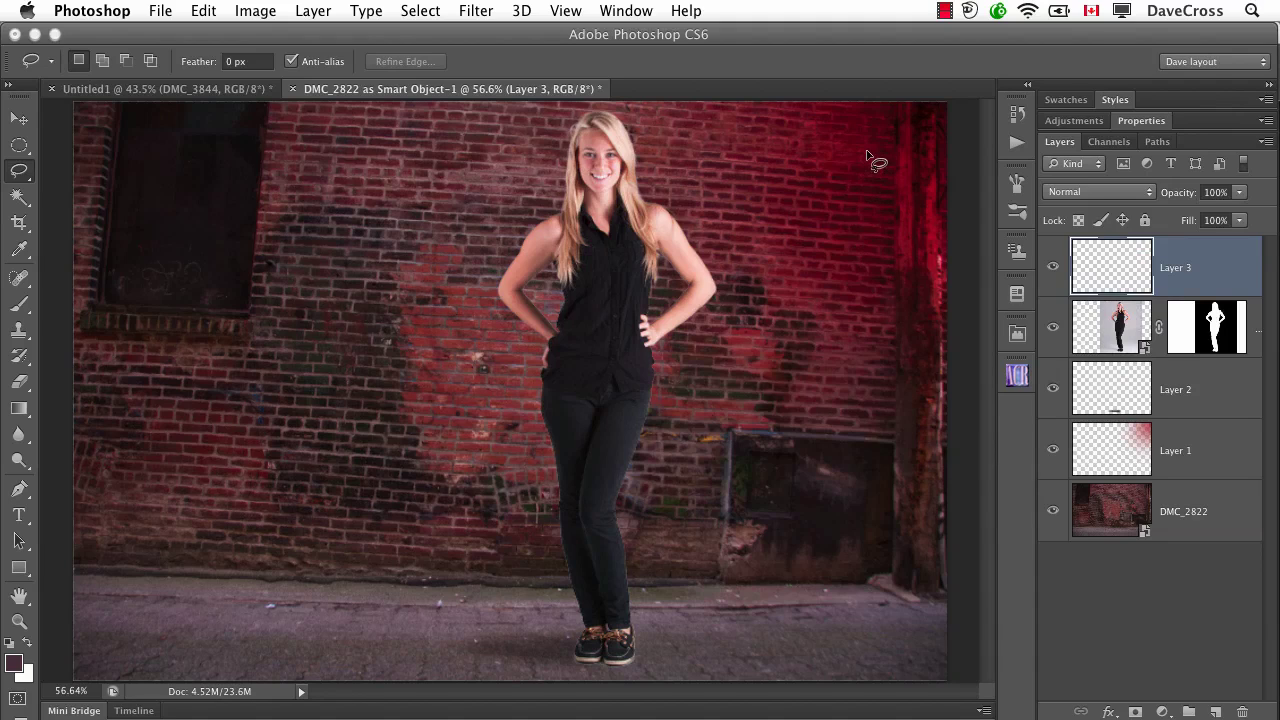
key("i")
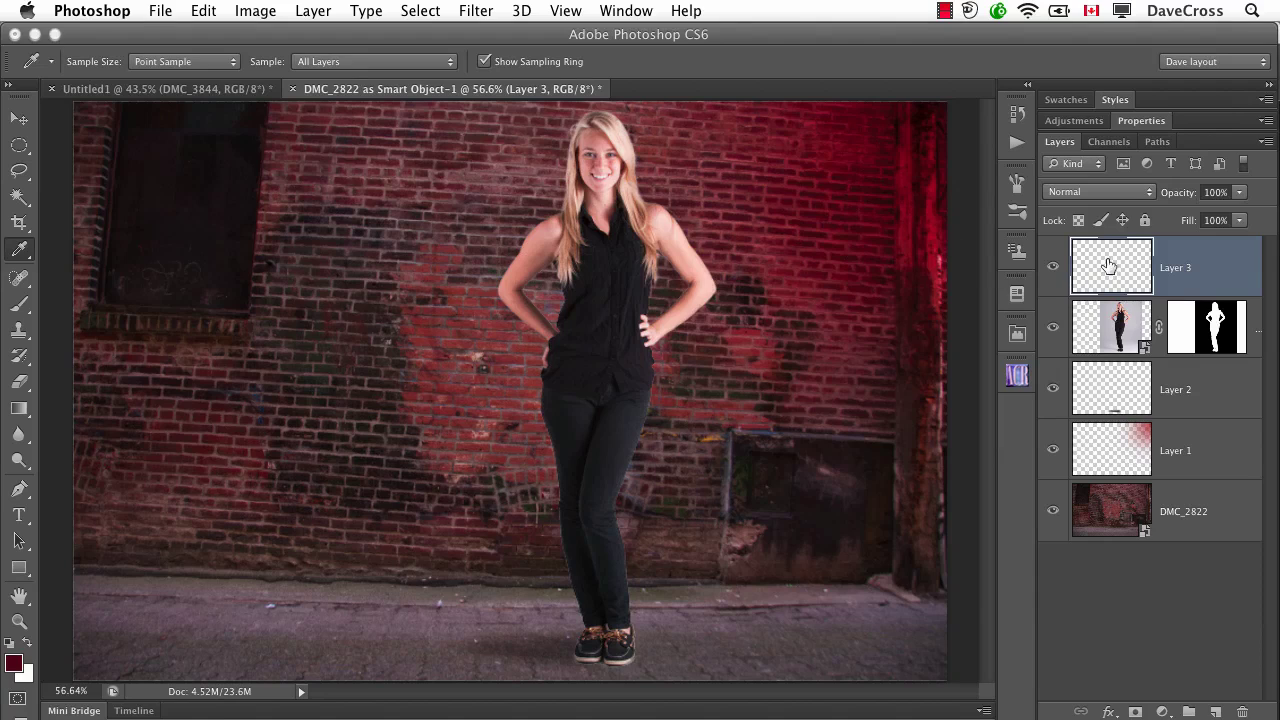
key("b")
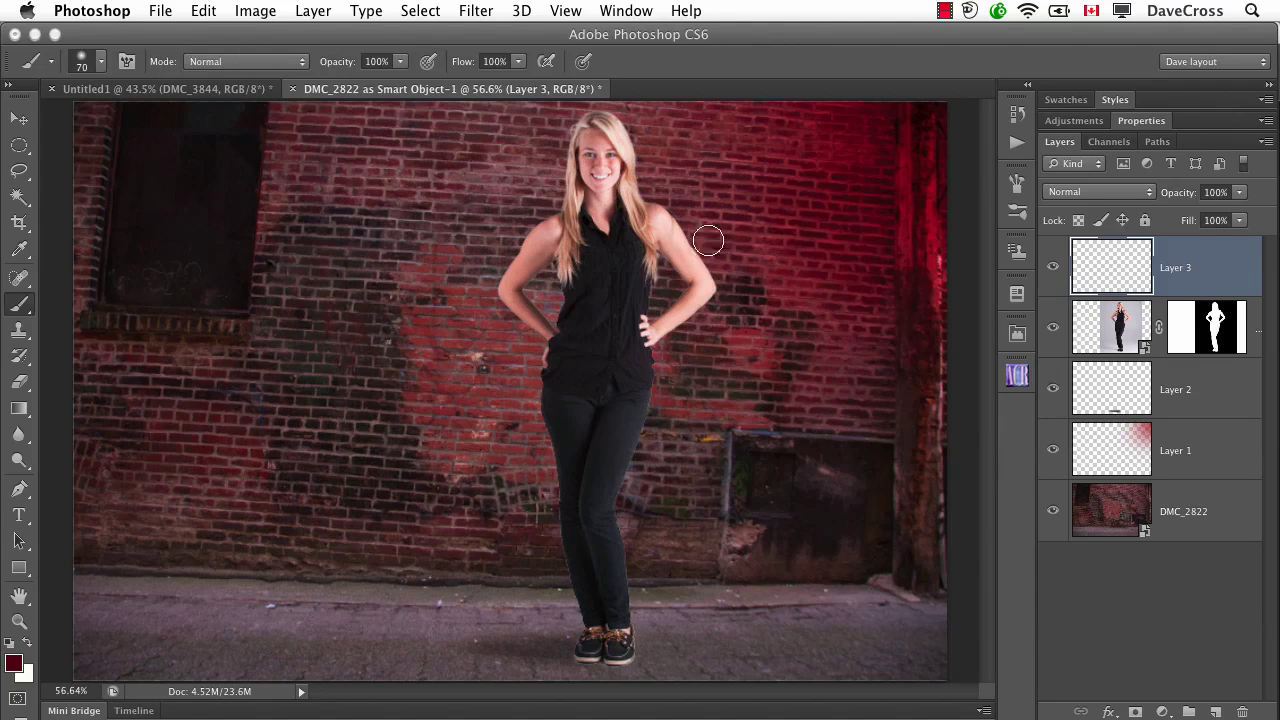
mouse_move(618, 125)
left_mouse_down()
mouse_move(641, 202)
mouse_move(706, 296)
mouse_move(666, 205)
mouse_move(708, 303)
mouse_move(644, 352)
mouse_move(645, 274)
mouse_move(662, 354)
mouse_move(614, 500)
left_mouse_up()
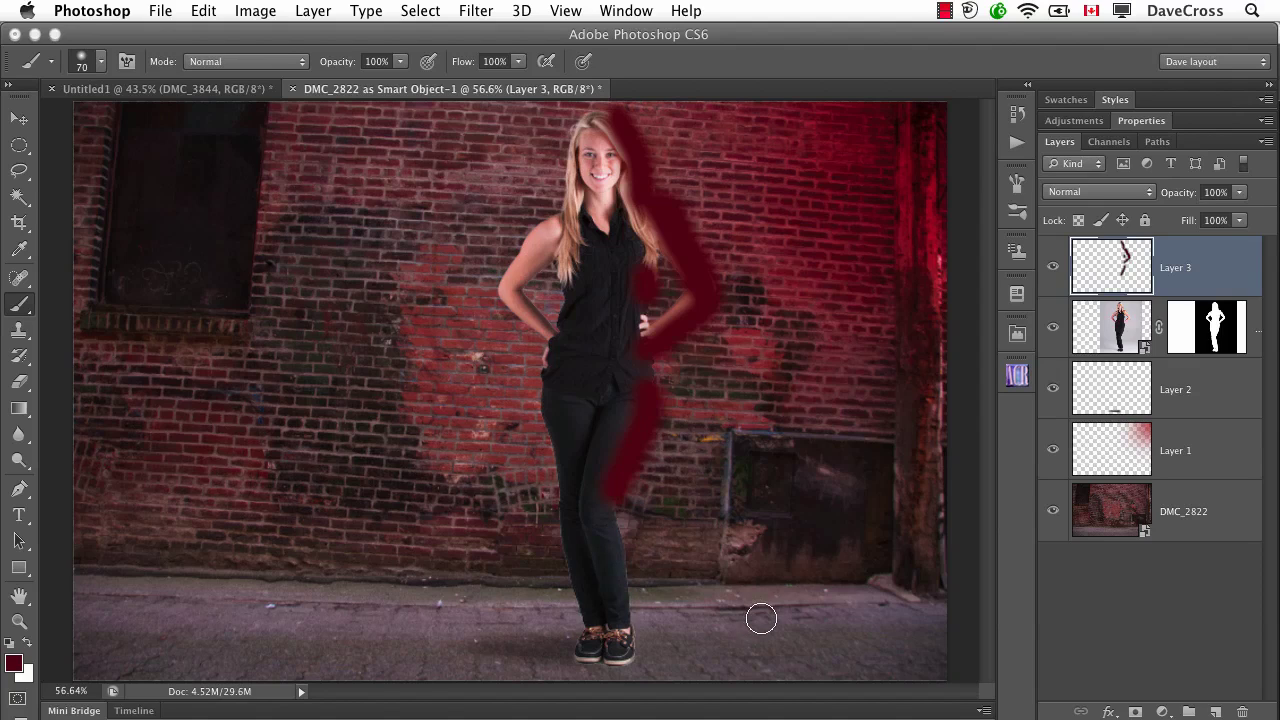
Step: Clip the red paint layer to the woman in Darken mode and soften the paint on her arm with the Eraser at 50% opacity
key("alt+shift+k")
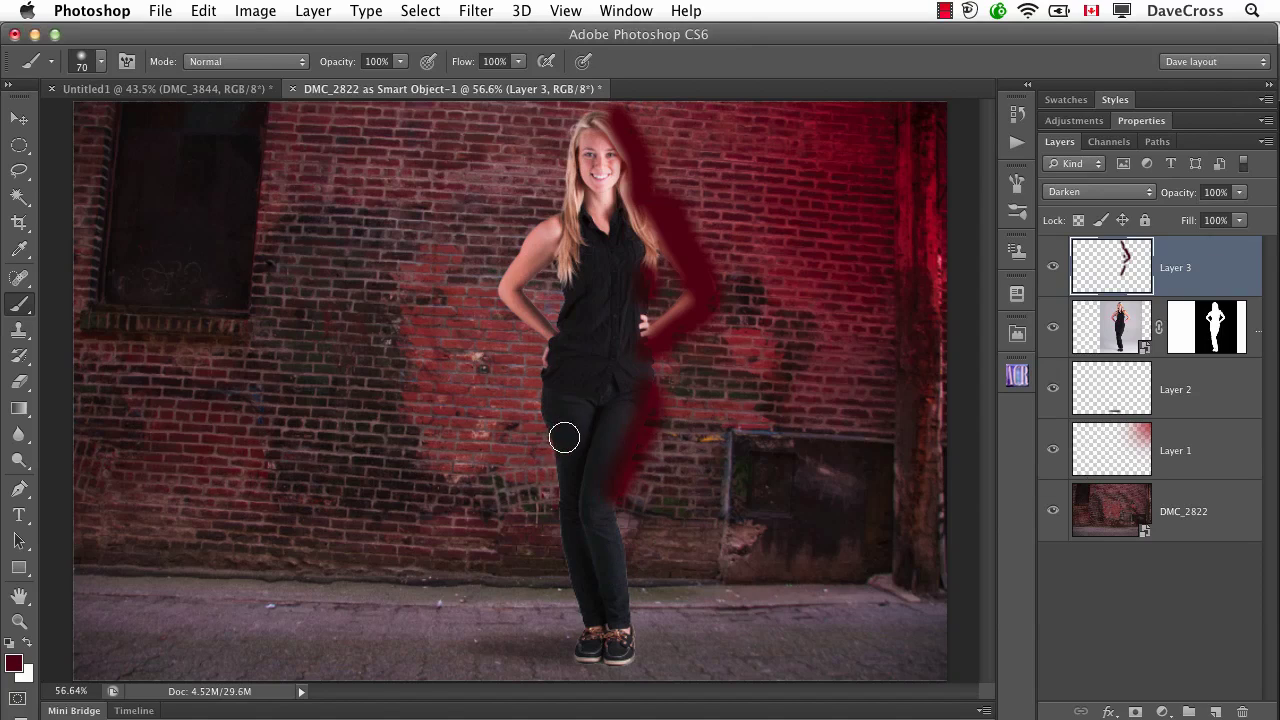
left_click(1172, 291, "alt")
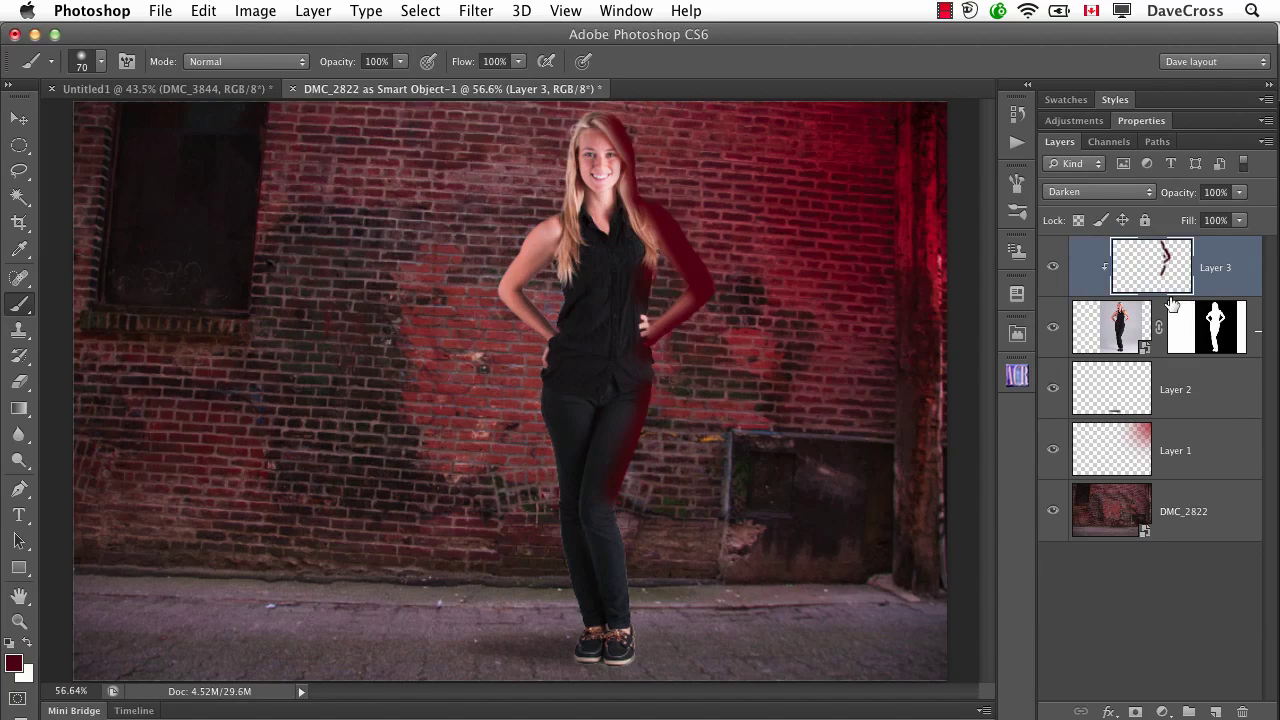
key("e")
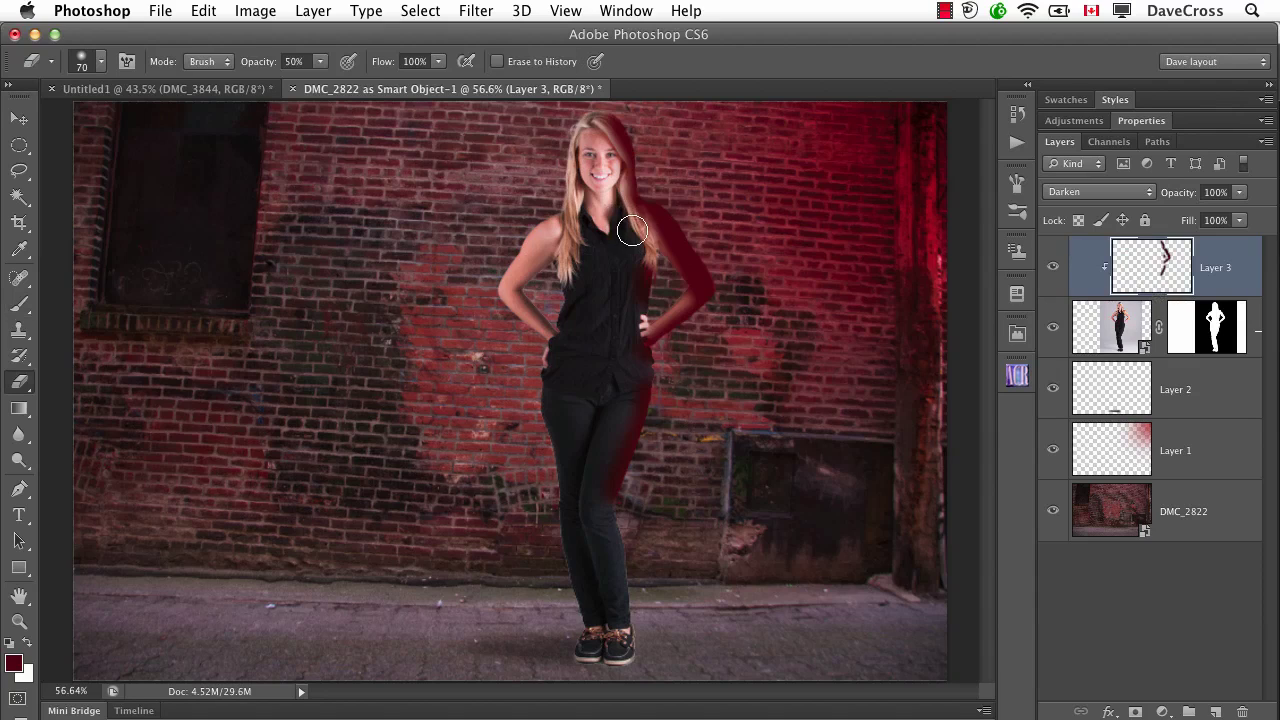
mouse_move(634, 232)
left_mouse_down()
mouse_move(679, 294)
mouse_move(650, 302)
mouse_move(667, 276)
mouse_move(649, 237)
mouse_move(678, 292)
left_mouse_up()
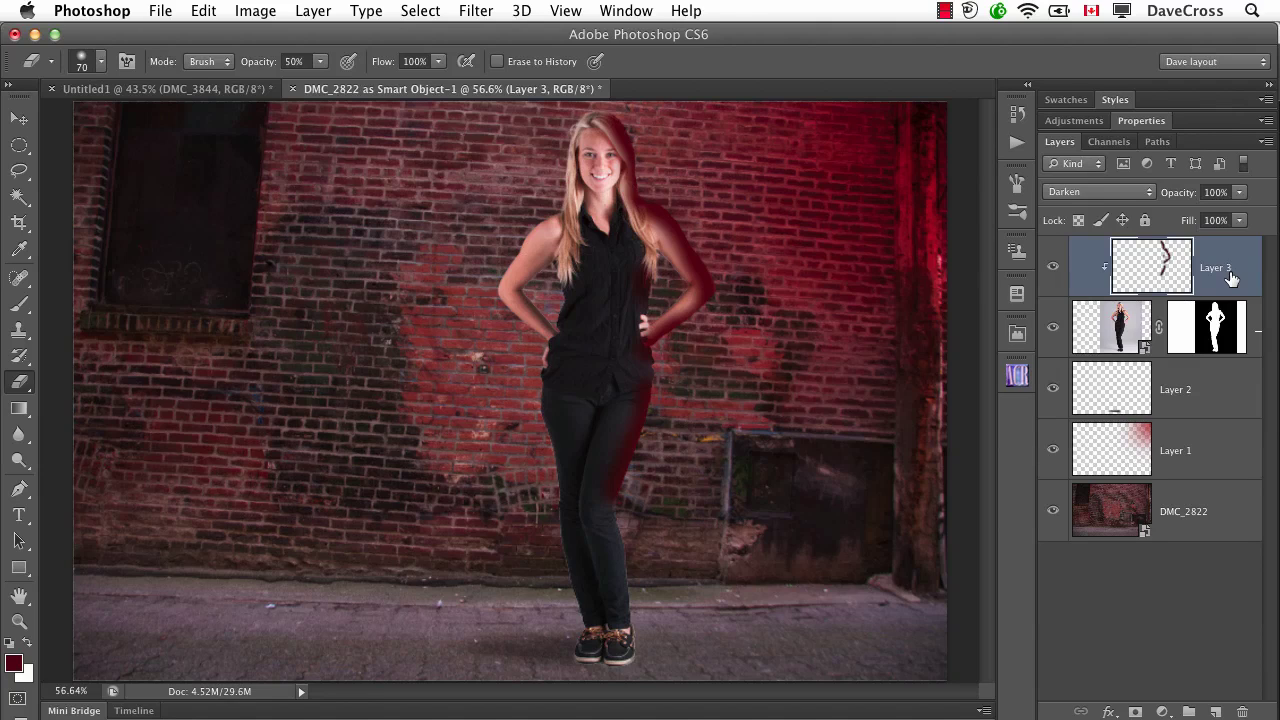
Step: Set the Blend If underlying layer shadow range of Layer 3 to a split of 112 / 208
double_click(1236, 289)
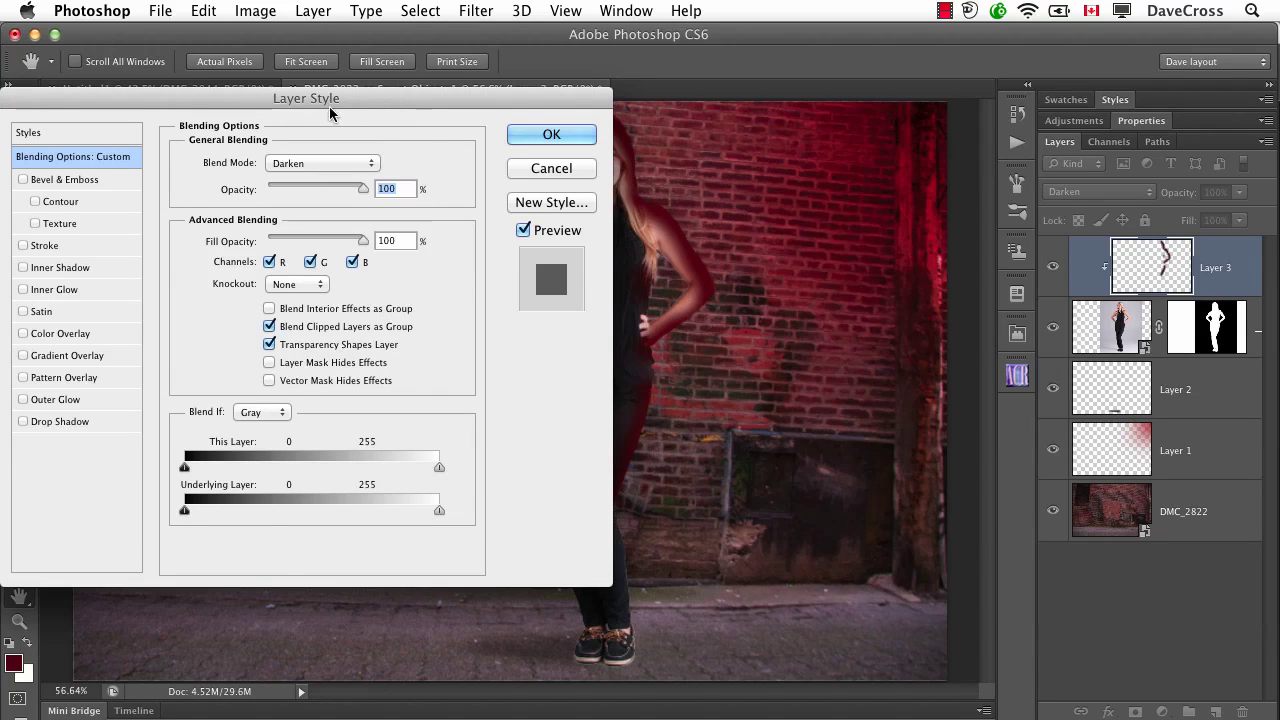
left_click_drag(397, 97, 290, 90)
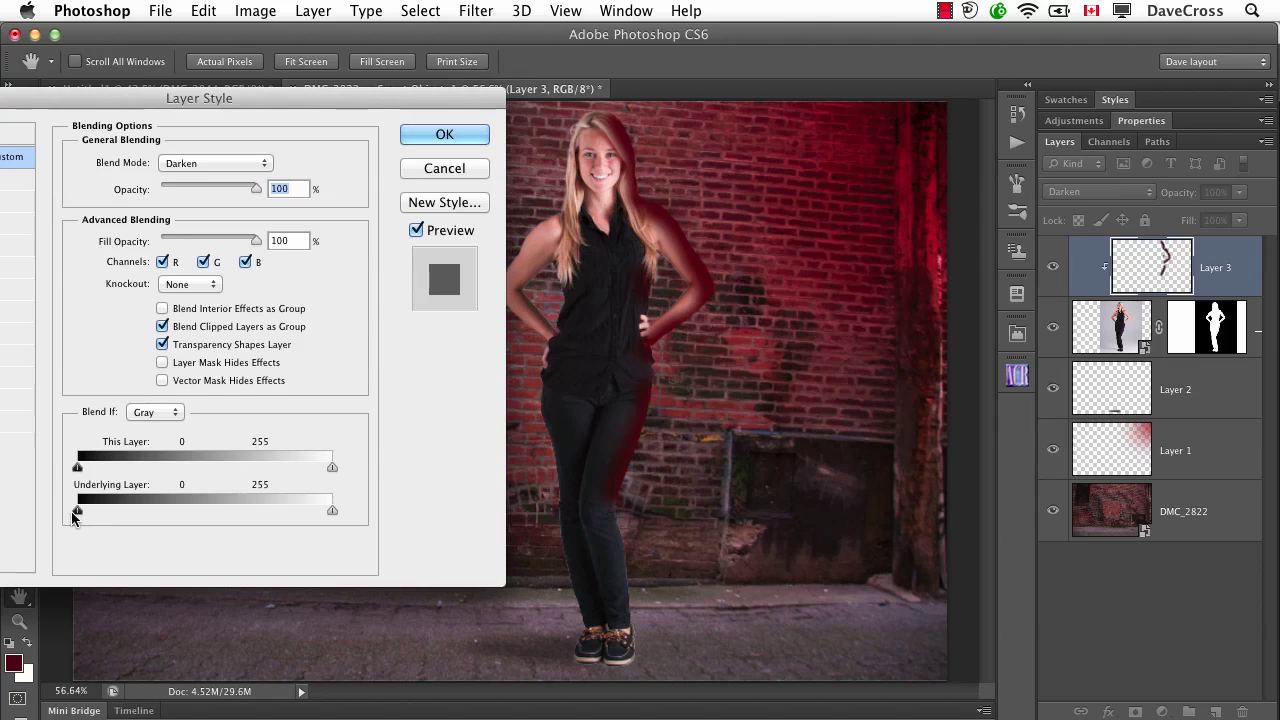
left_click_drag(78, 511, 122, 512)
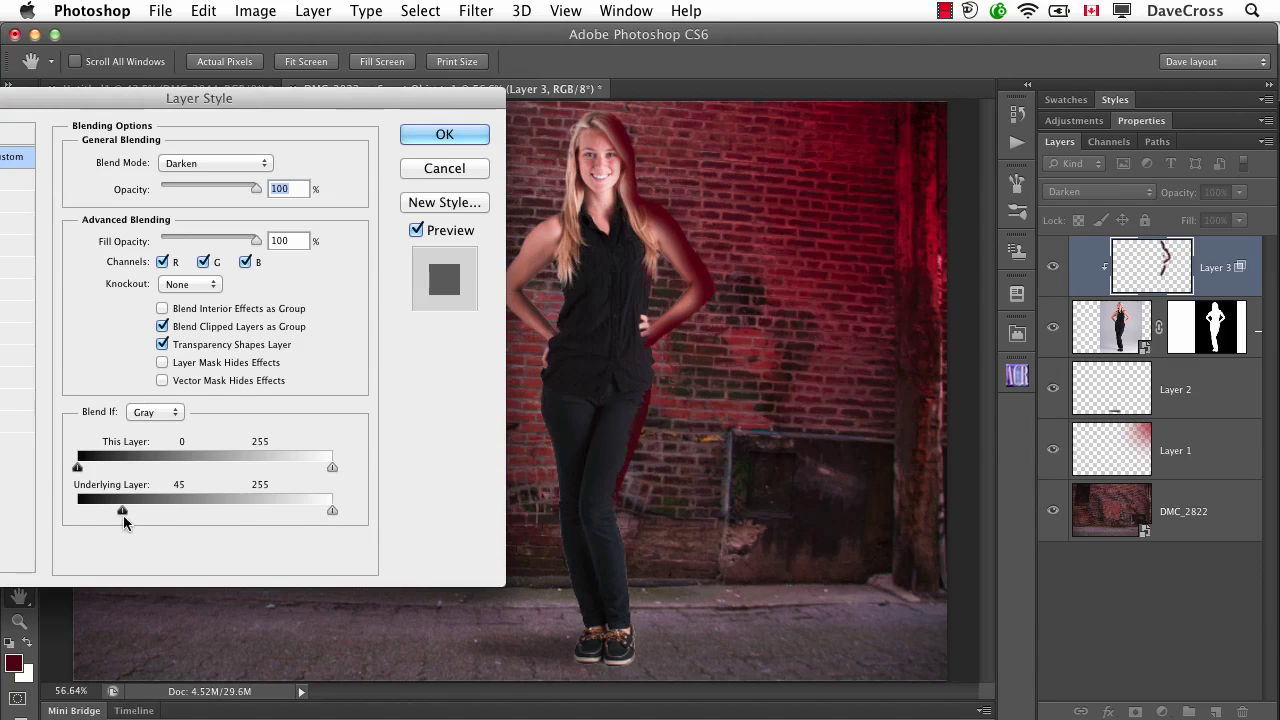
left_click_drag(122, 512, 189, 505)
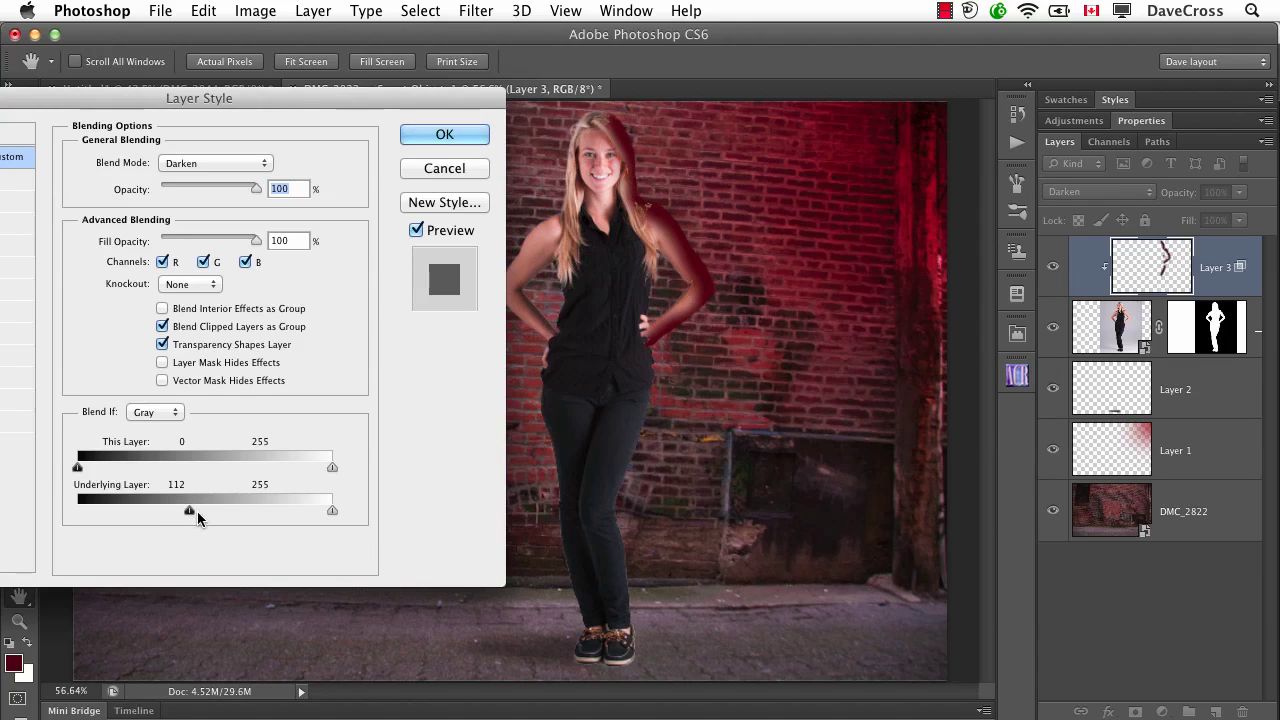
key("alt")
left_click_drag(190, 511, 296, 514)
left_click_drag(295, 513, 285, 513)
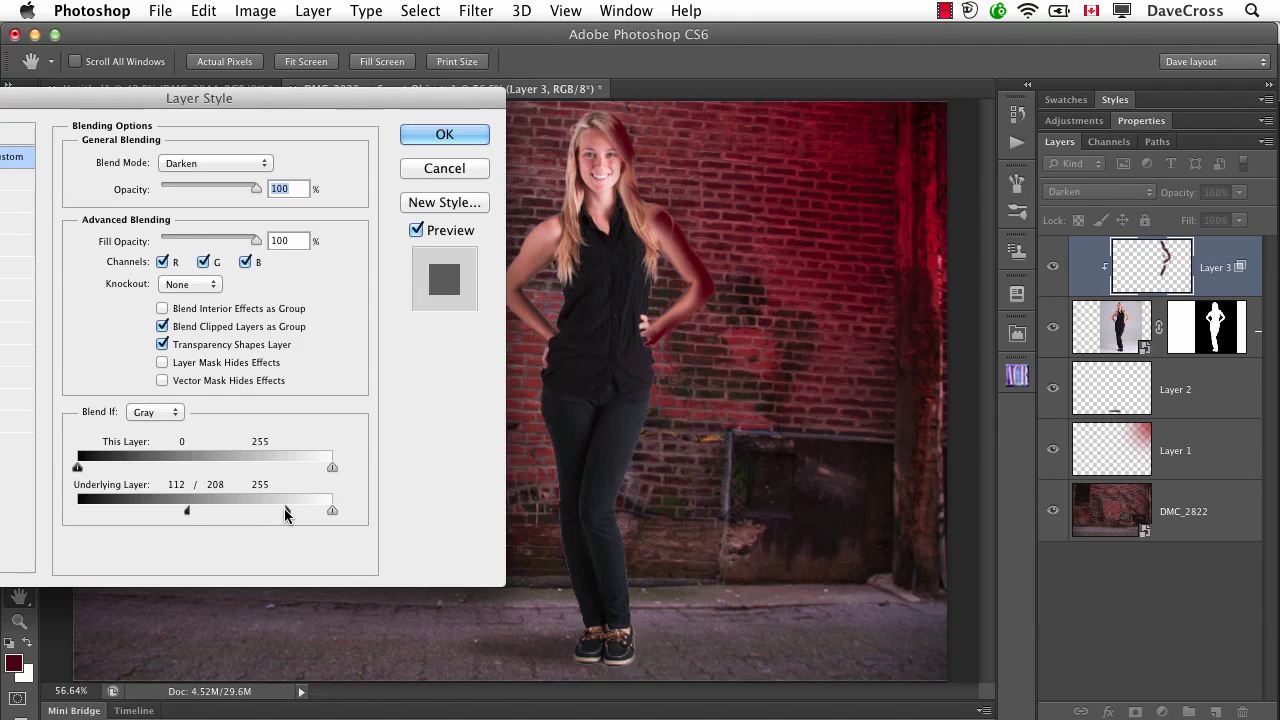
Step: Change the blend mode of Layer 3 to Overlay at 82% opacity and apply the layer style
left_click(240, 163)
left_click(240, 163)
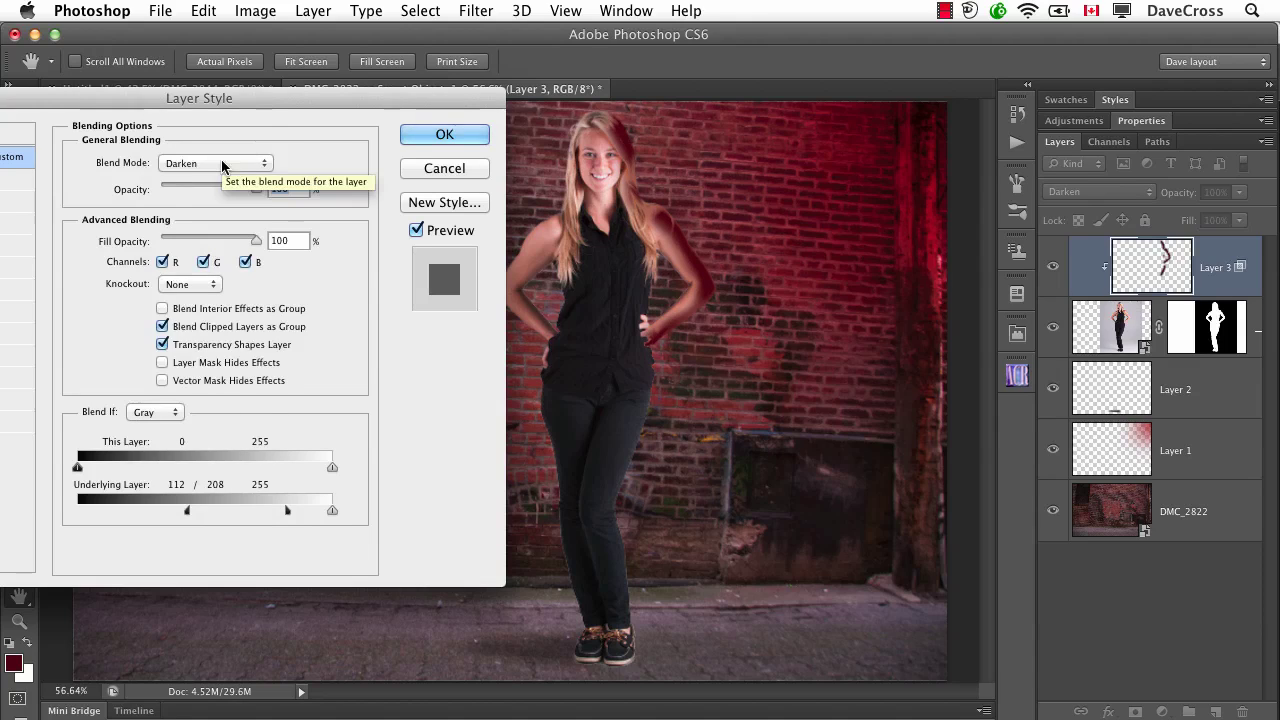
left_click(240, 163)
left_click(201, 319)
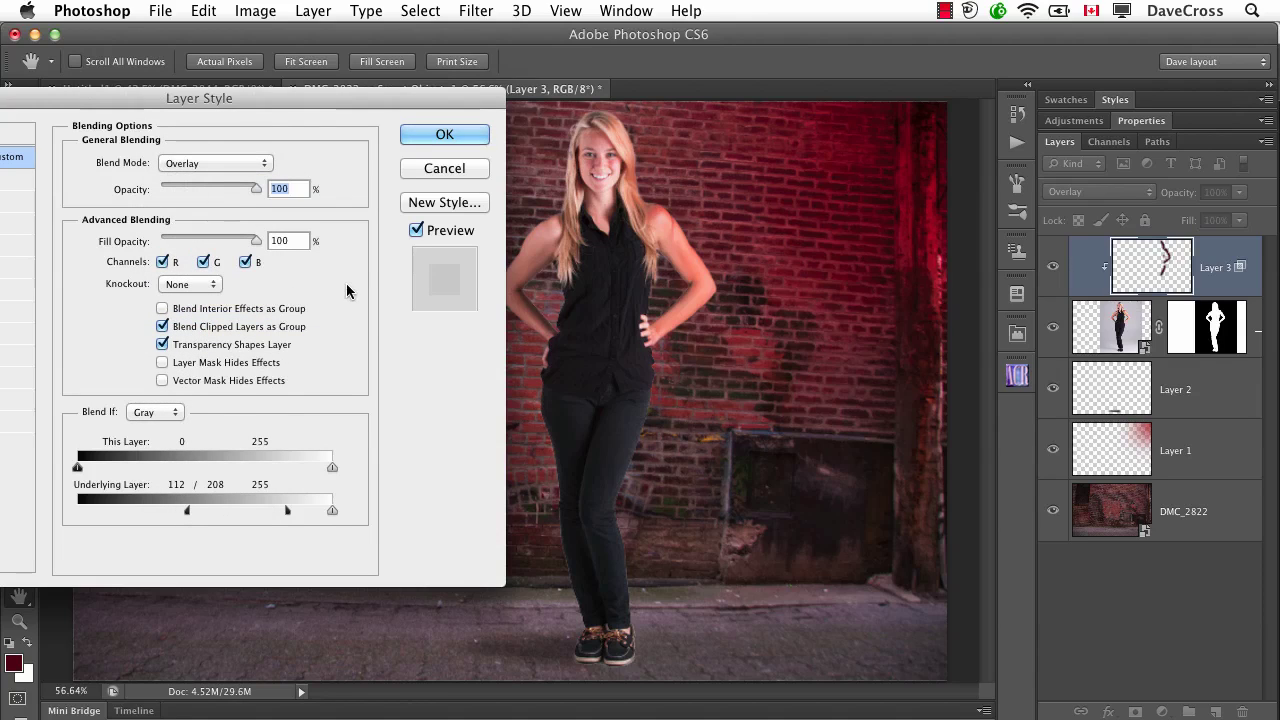
left_click_drag(256, 188, 239, 194)
left_click(431, 135)
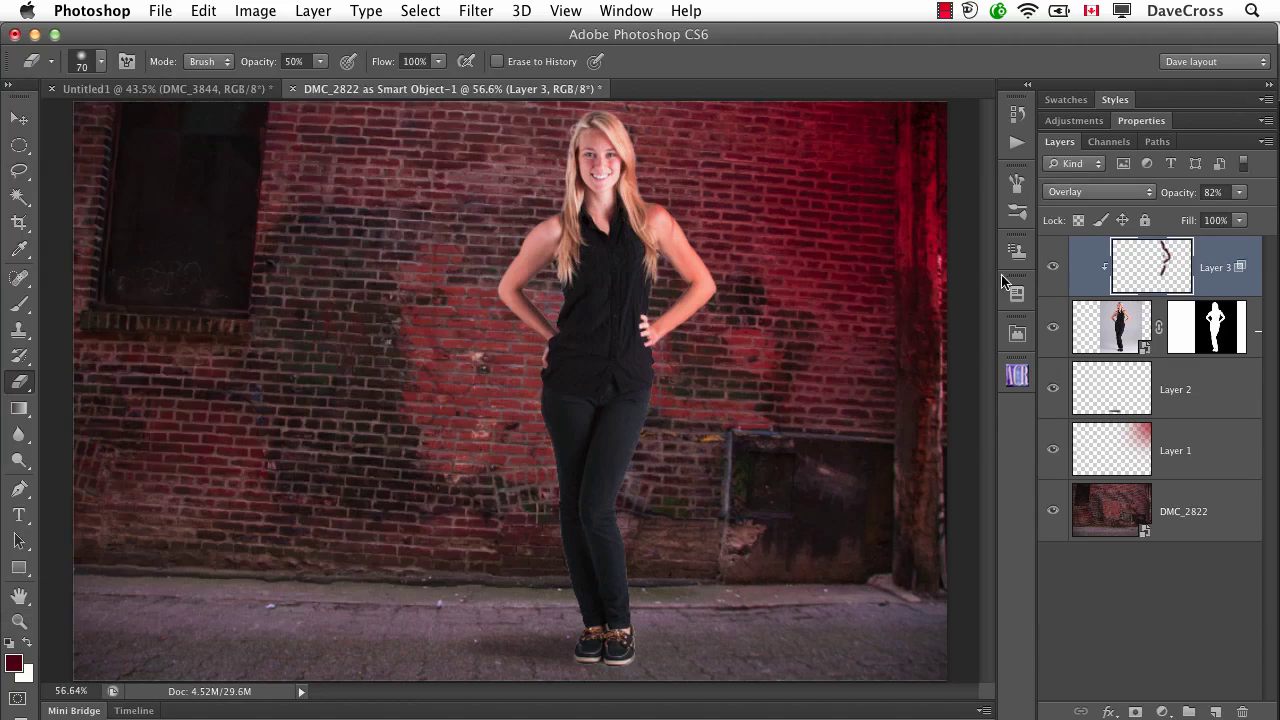
Step: Compare the woman with and without the red Layer 3, return to the Untitled1 desert document, and check Layer 2 there
left_click(1058, 270)
left_click(1058, 270)
left_click(1058, 270)
left_click(1058, 270)
left_click(114, 96)
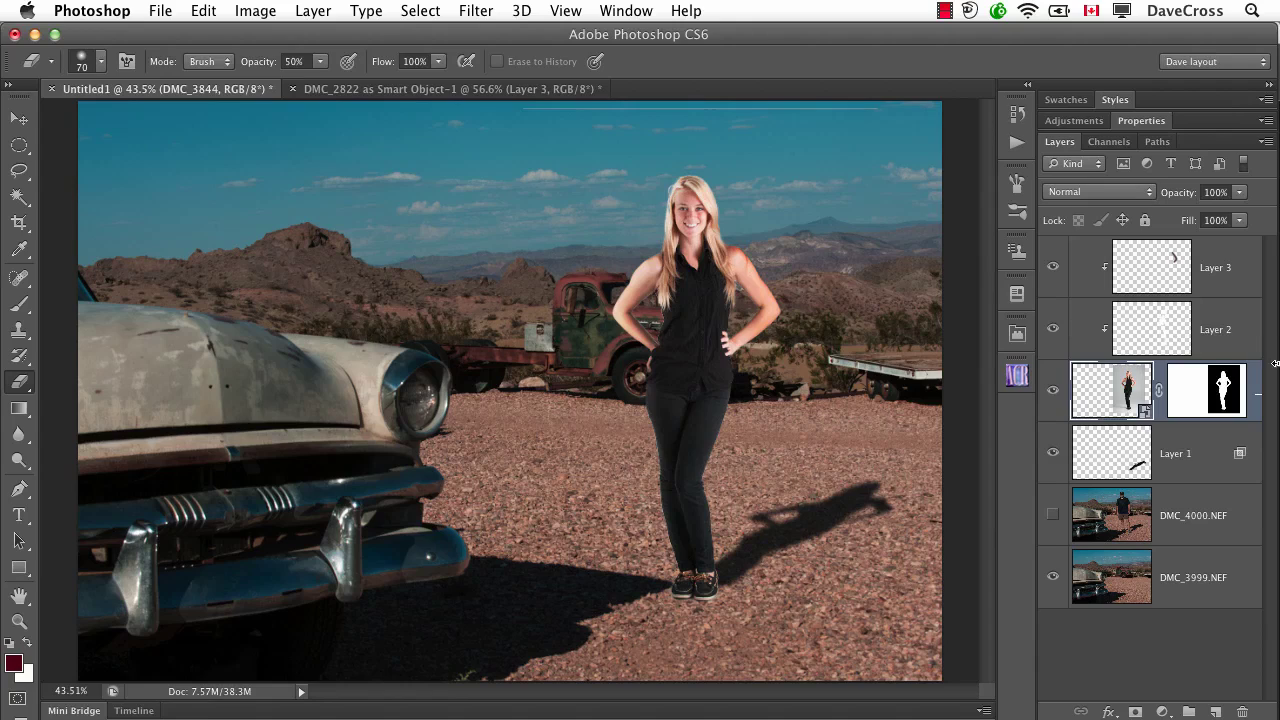
left_click(1052, 329)
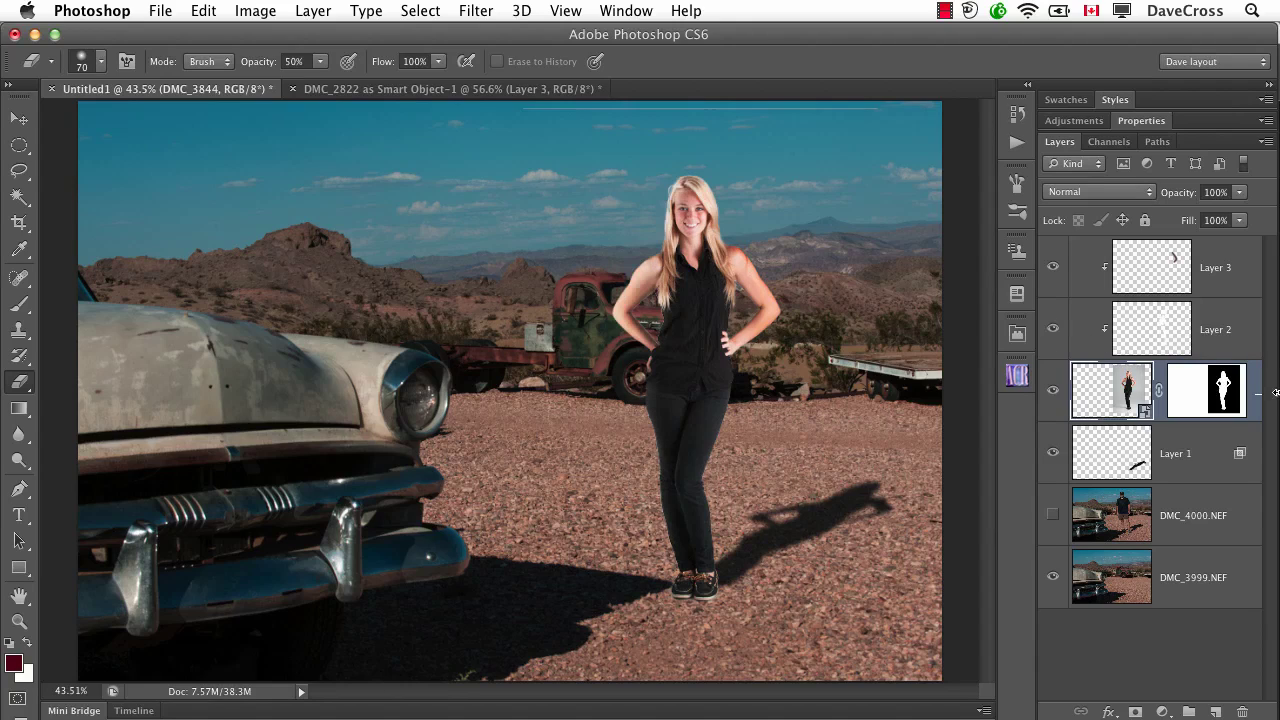